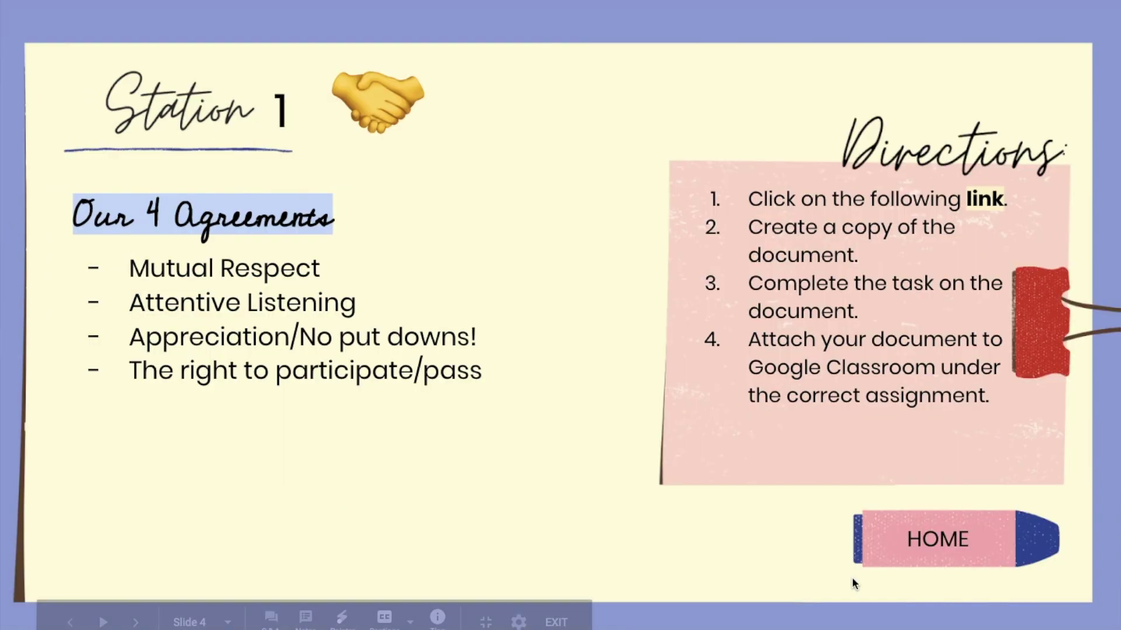
In present mode, test the HOME button back to the HomePage, then the Station 2 box link.
{"action": "left_click", "coordinate": [928, 538]}
{"action": "left_click", "coordinate": [540, 309]}
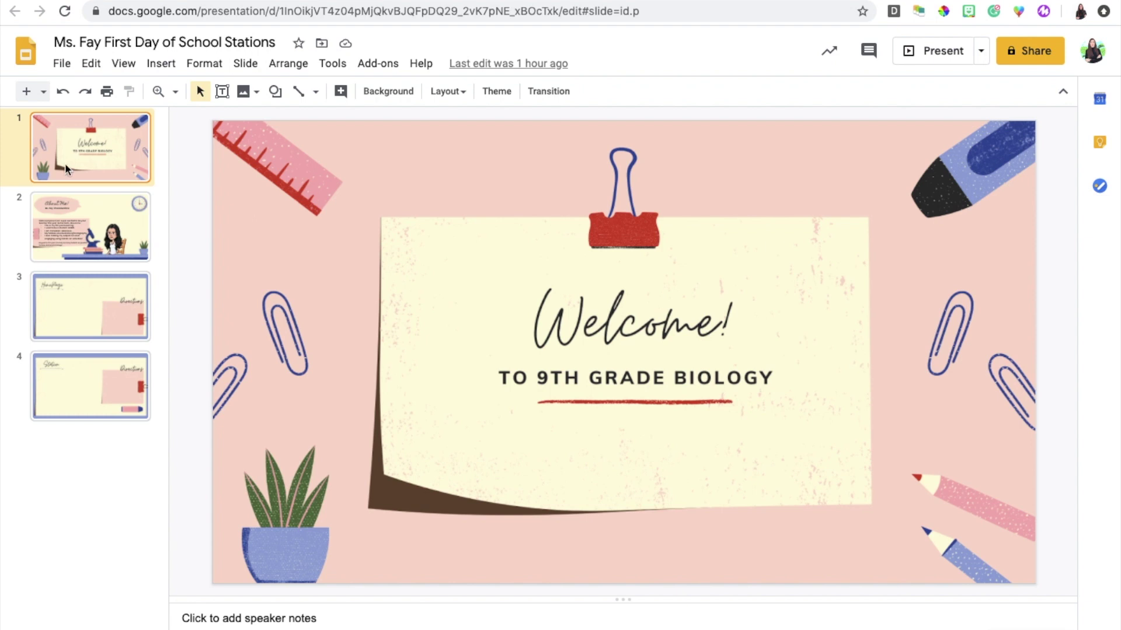
Open slide 2, the About Me! slide.
{"action": "left_click", "coordinate": [112, 229]}
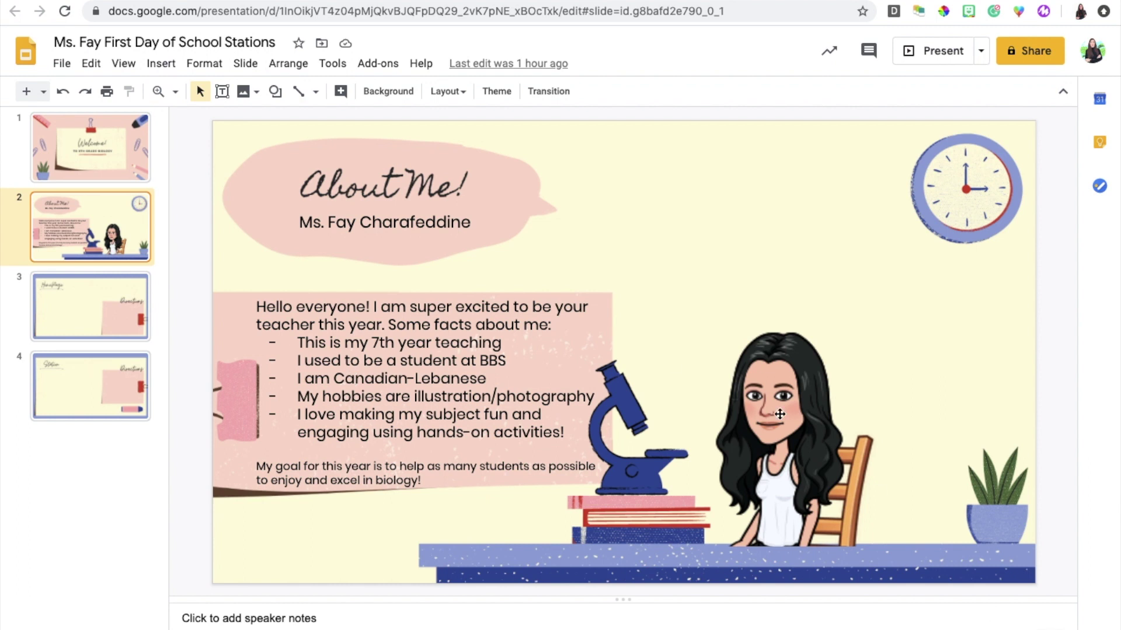
Move the teacher's Bitmoji image upward on the About Me! slide.
{"action": "left_click", "coordinate": [780, 414]}
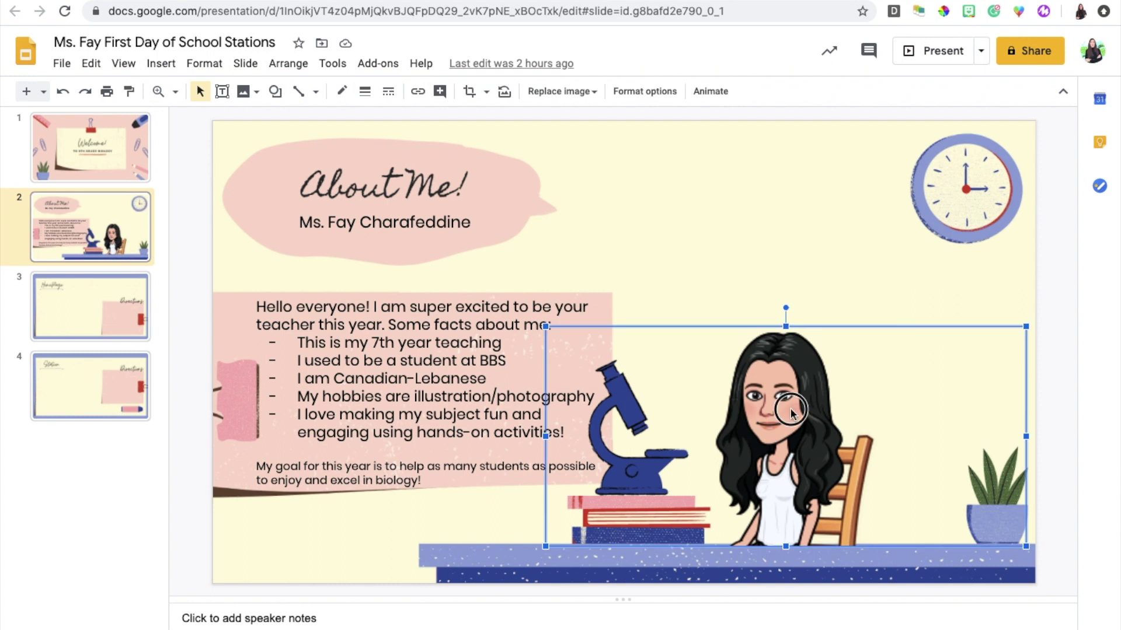
{"action": "left_click_drag", "start_coordinate": [776, 371], "coordinate": [772, 333]}
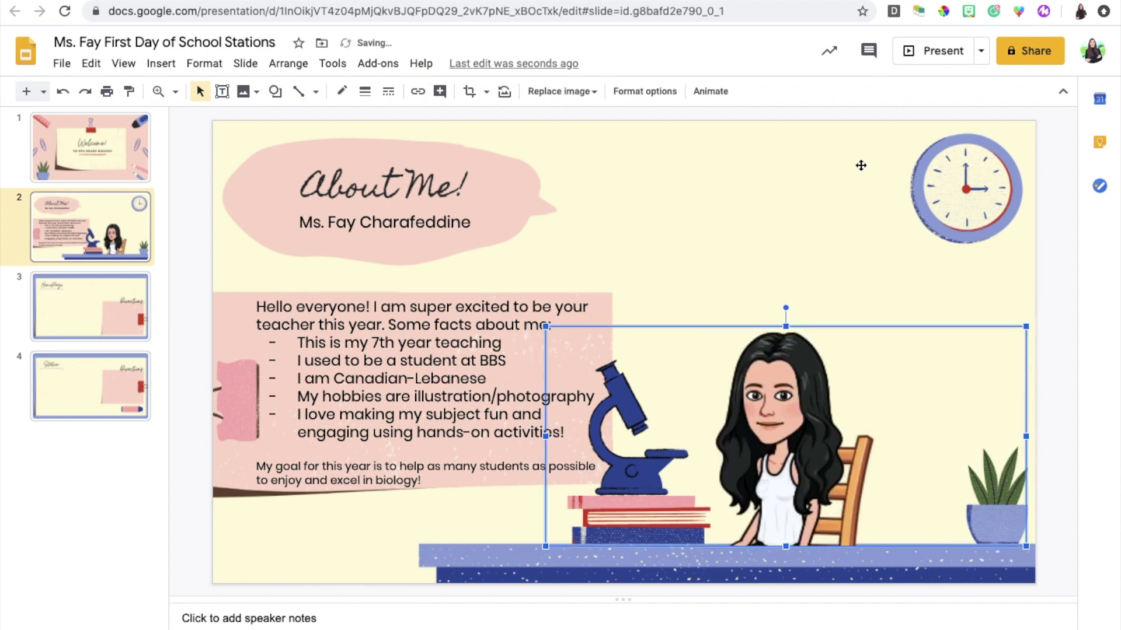
{"action": "left_click", "coordinate": [808, 195]}
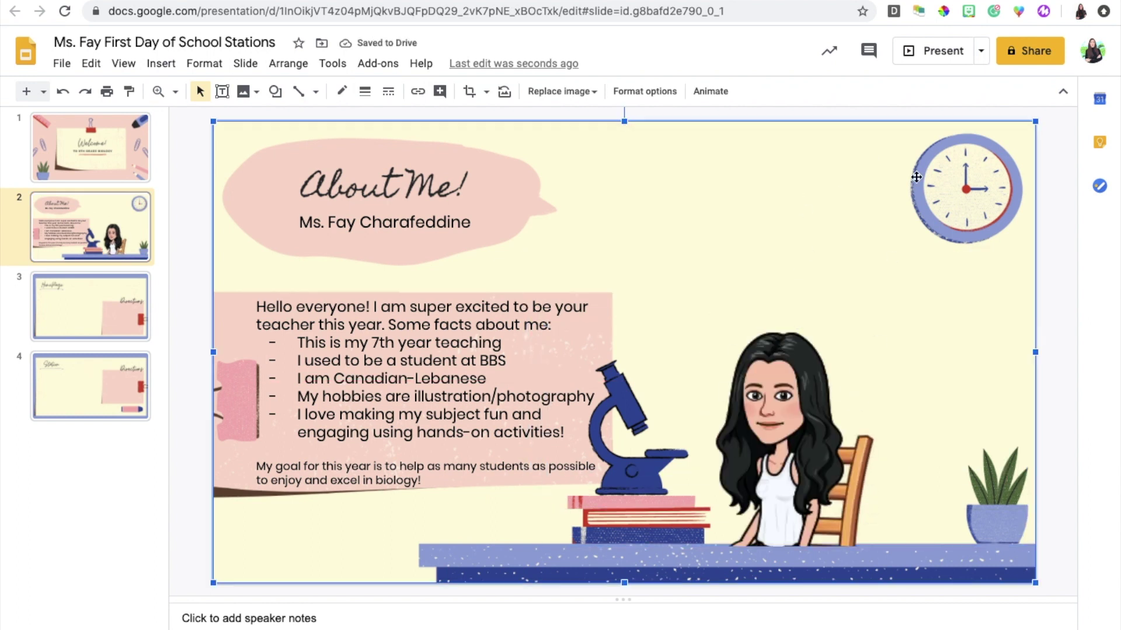
Browse and close the Bitmoji sticker library, then go to the HomePage slide.
{"action": "left_click", "coordinate": [968, 11]}
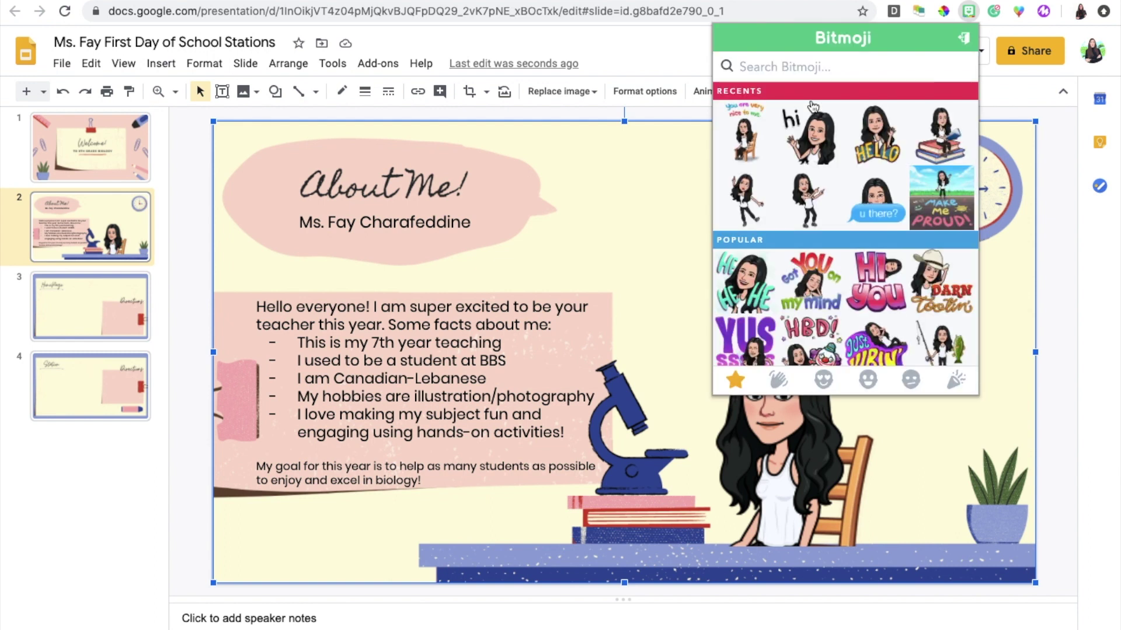
{"action": "scroll", "coordinate": [807, 244], "scroll_direction": "down", "scroll_amount": 3}
{"action": "scroll", "coordinate": [807, 244], "scroll_direction": "down", "scroll_amount": 8}
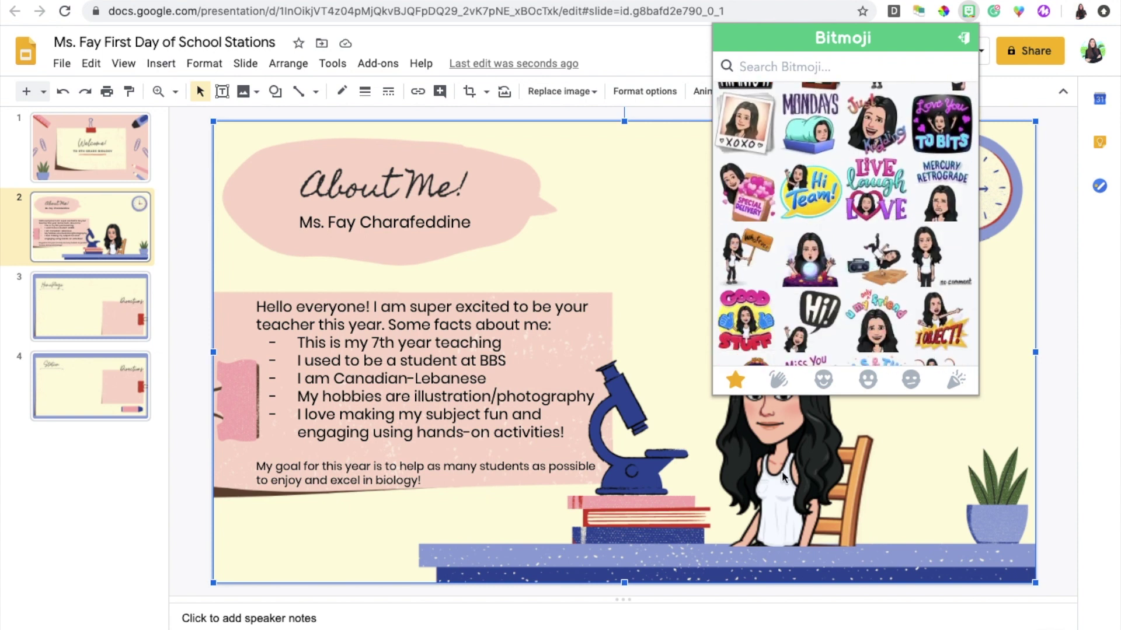
{"action": "left_click", "coordinate": [835, 457]}
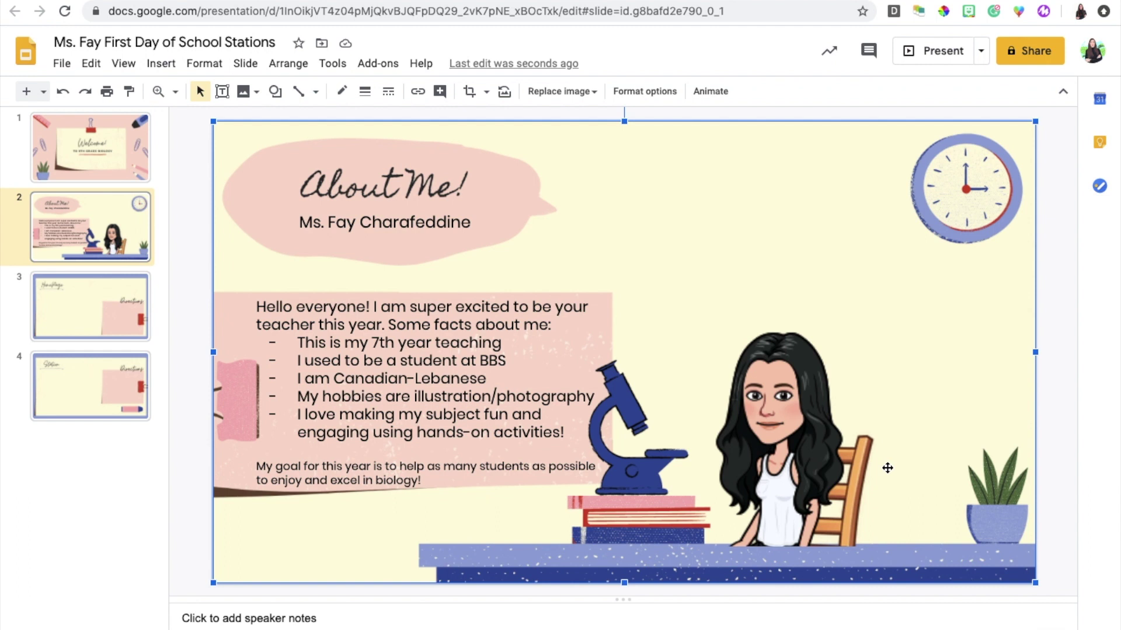
{"action": "left_click", "coordinate": [140, 301]}
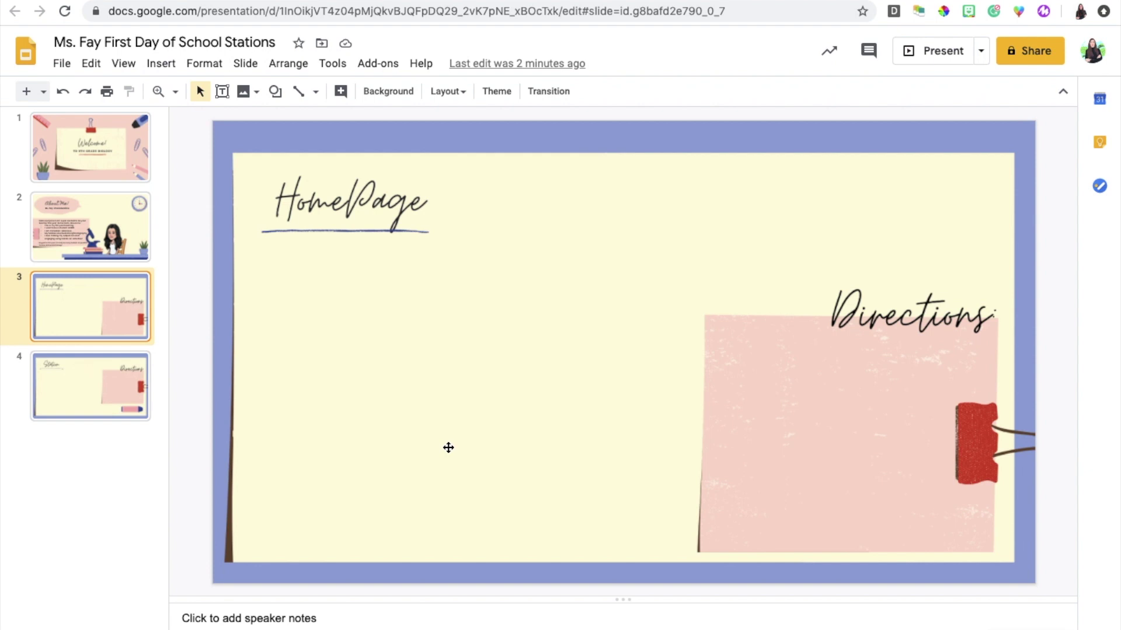
Draw a plain rectangle below the HomePage title.
{"action": "left_click", "coordinate": [274, 91]}
{"action": "mouse_move", "coordinate": [314, 131]}
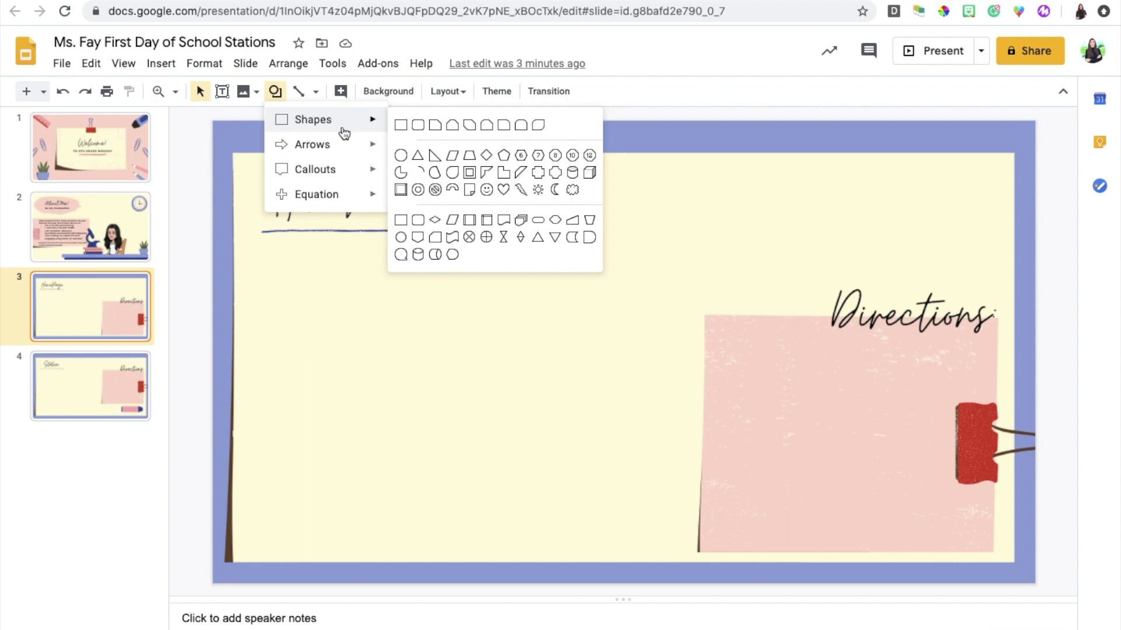
{"action": "left_click", "coordinate": [400, 125]}
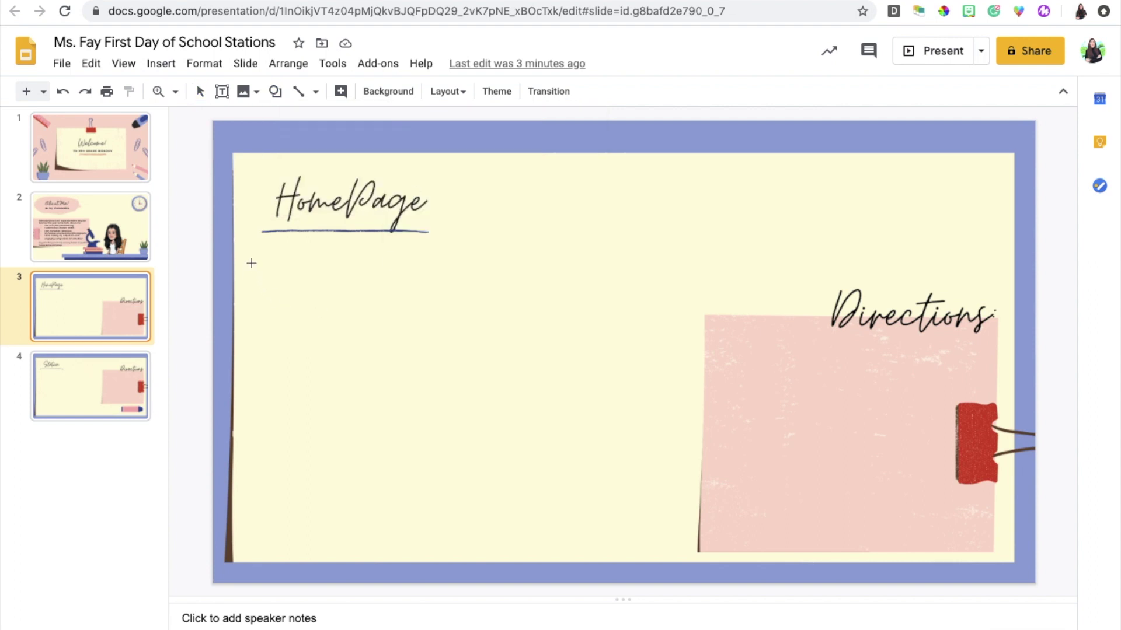
{"action": "left_click_drag", "start_coordinate": [251, 261], "coordinate": [575, 336]}
Copy the rectangle three times and arrange the four boxes in a two-by-two grid.
{"action": "key", "text": "ctrl+d"}
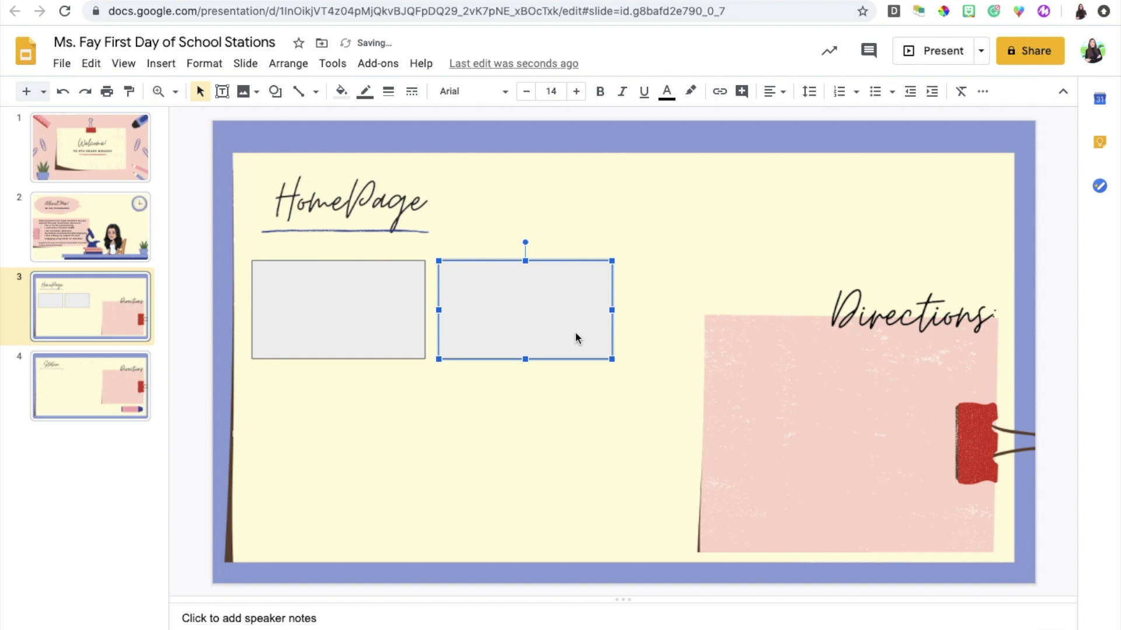
{"action": "key", "text": "ctrl+v"}
{"action": "left_click_drag", "start_coordinate": [393, 347], "coordinate": [373, 424]}
{"action": "key", "text": "ctrl+v"}
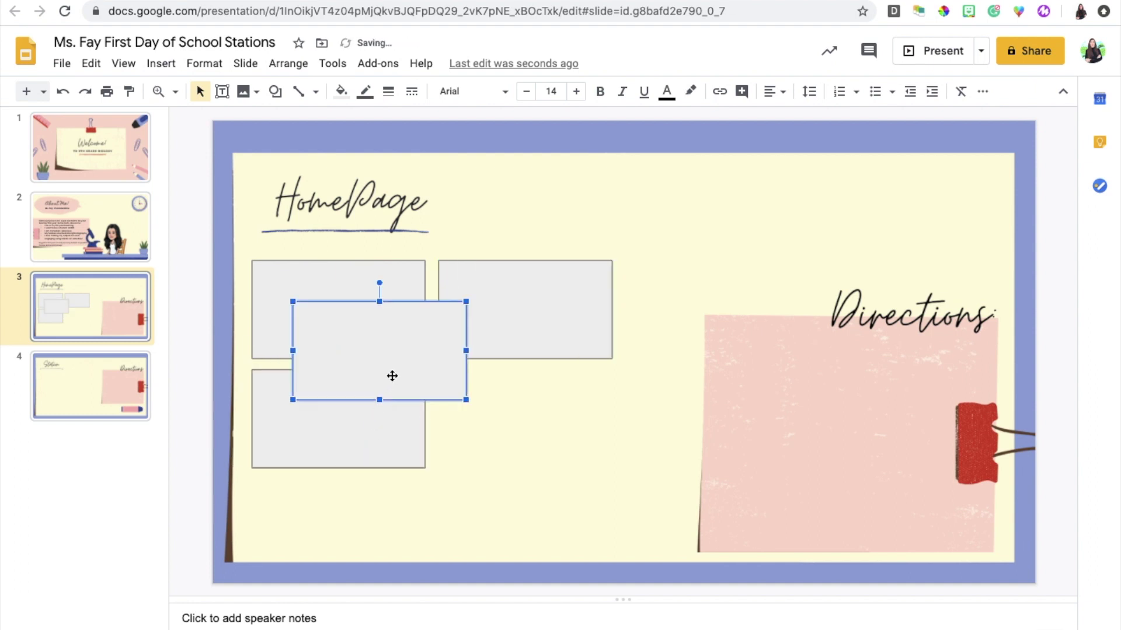
{"action": "left_click_drag", "start_coordinate": [392, 376], "coordinate": [538, 446]}
Label the four boxes 'Station 1', 'Station 2', 'Station 3' and 'Station 4'.
{"action": "left_click", "coordinate": [273, 277]}
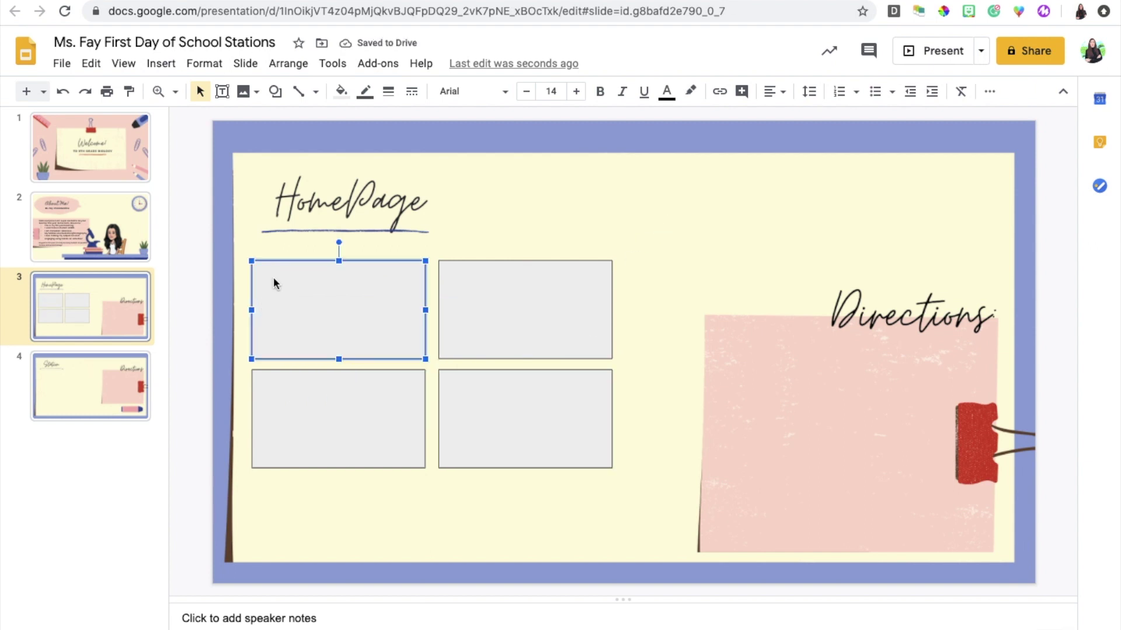
{"action": "type", "text": "Station 1"}
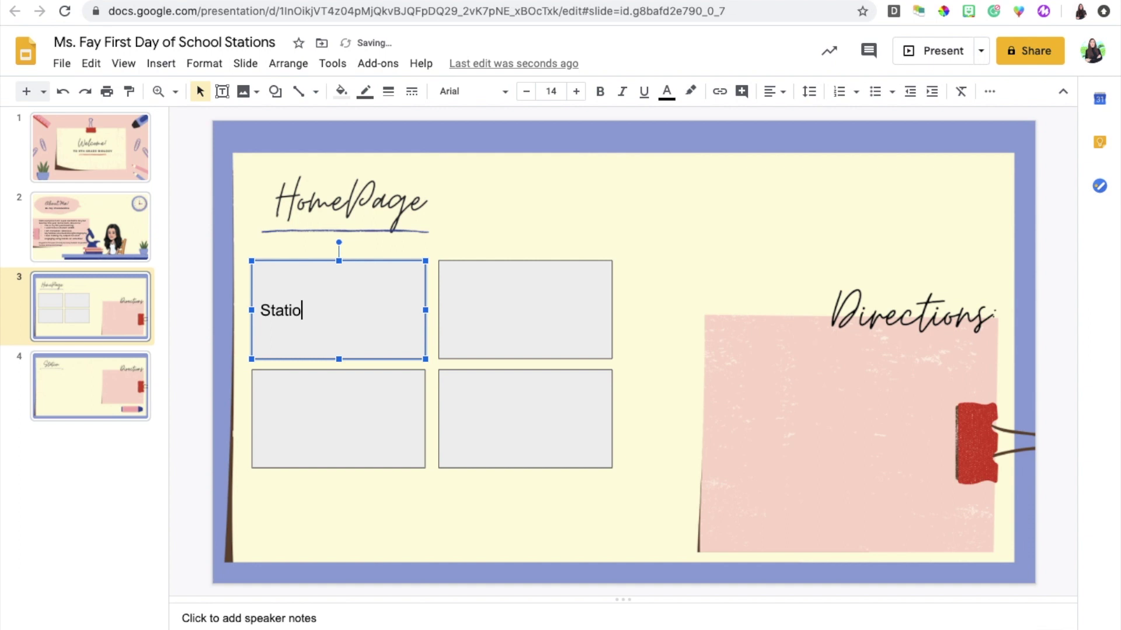
{"action": "left_click", "coordinate": [513, 300]}
{"action": "type", "text": "Station 2"}
{"action": "left_click", "coordinate": [338, 419]}
{"action": "type", "text": "Station "}
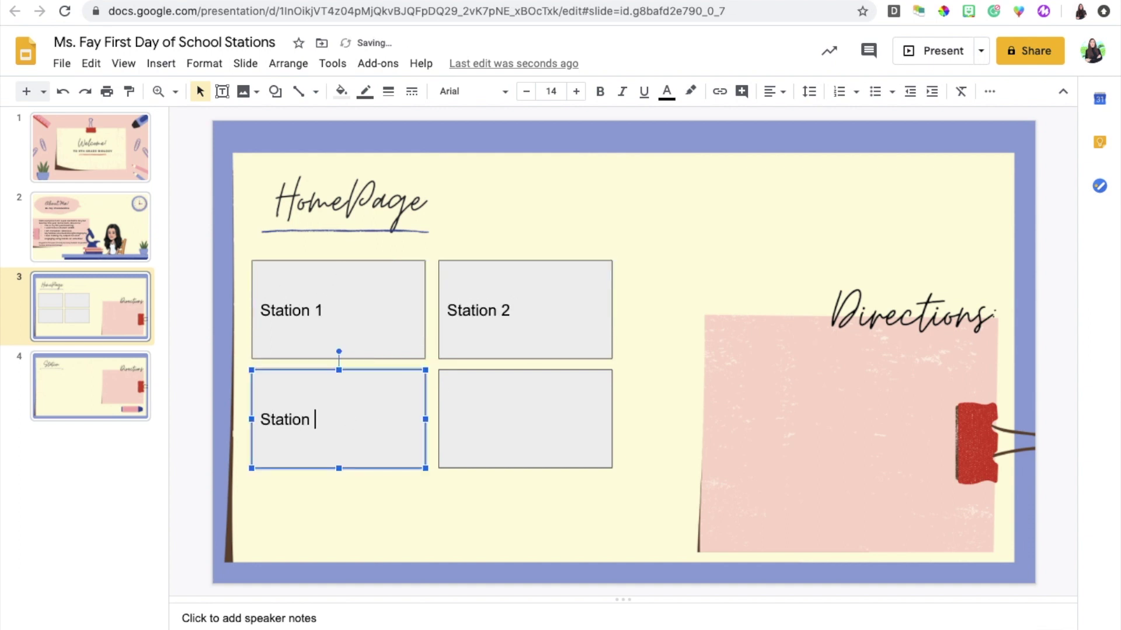
{"action": "type", "text": "3"}
{"action": "left_click", "coordinate": [525, 419]}
{"action": "type", "text": "Station 4"}
Centre the Station 1 label horizontally and align it to the top of its box.
{"action": "double_click", "coordinate": [300, 310]}
{"action": "key", "text": "shift+End"}
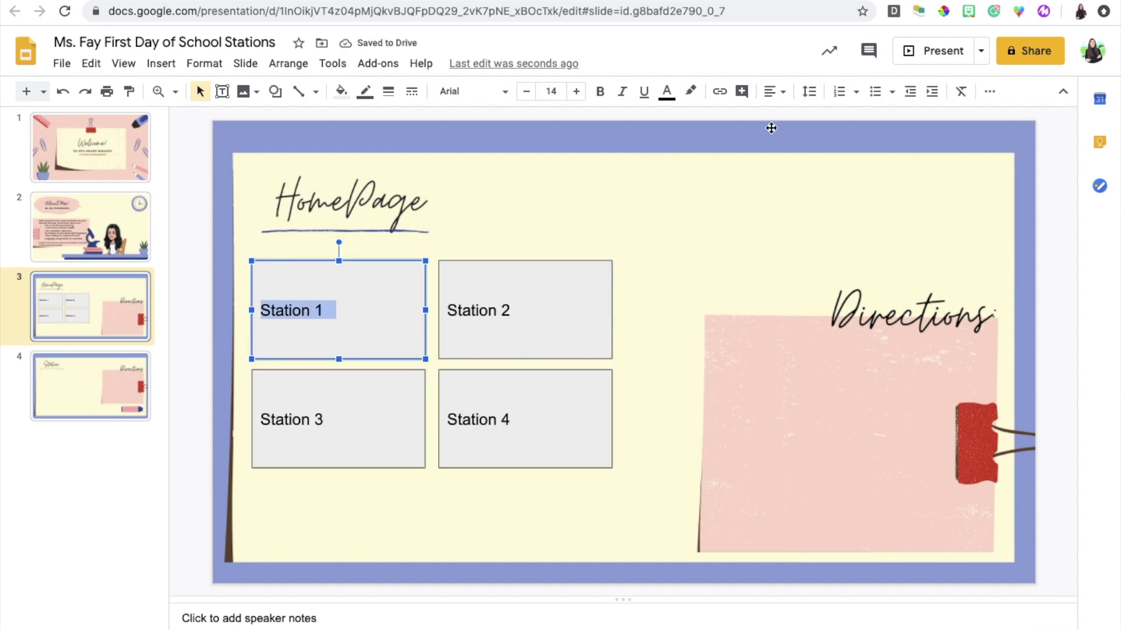
{"action": "left_click", "coordinate": [777, 92]}
{"action": "left_click", "coordinate": [797, 126]}
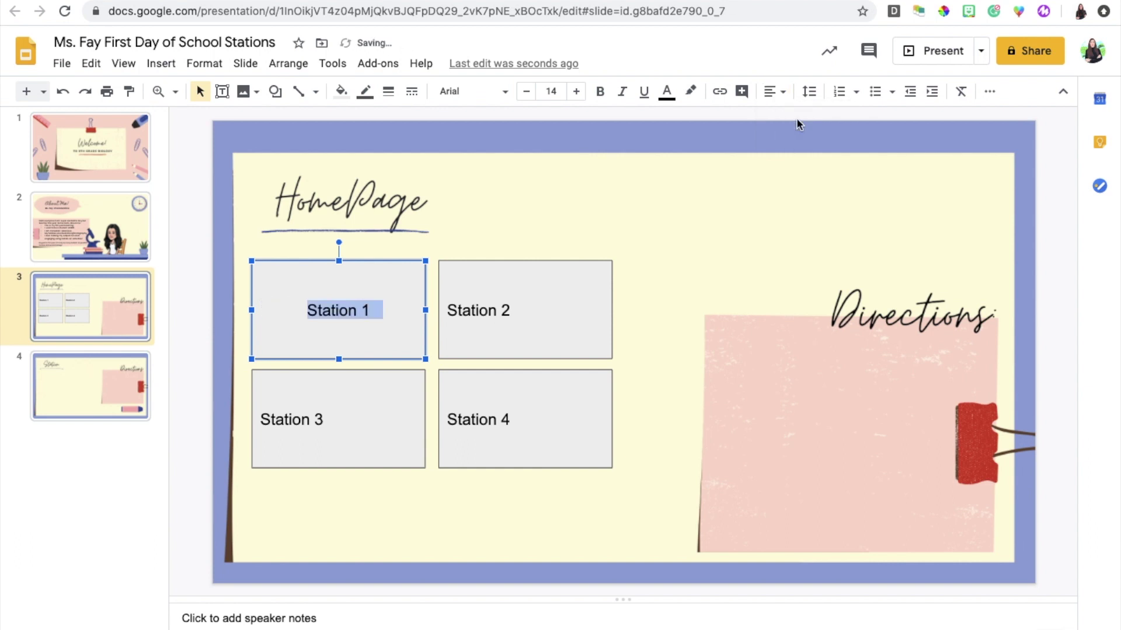
{"action": "left_click", "coordinate": [775, 91]}
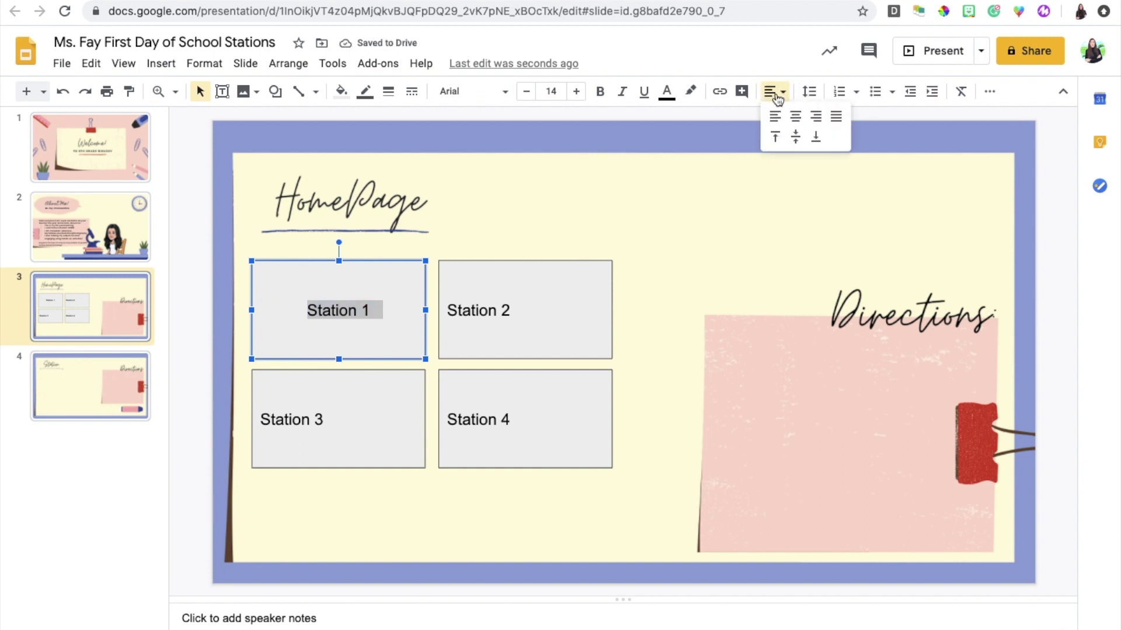
{"action": "left_click", "coordinate": [777, 139]}
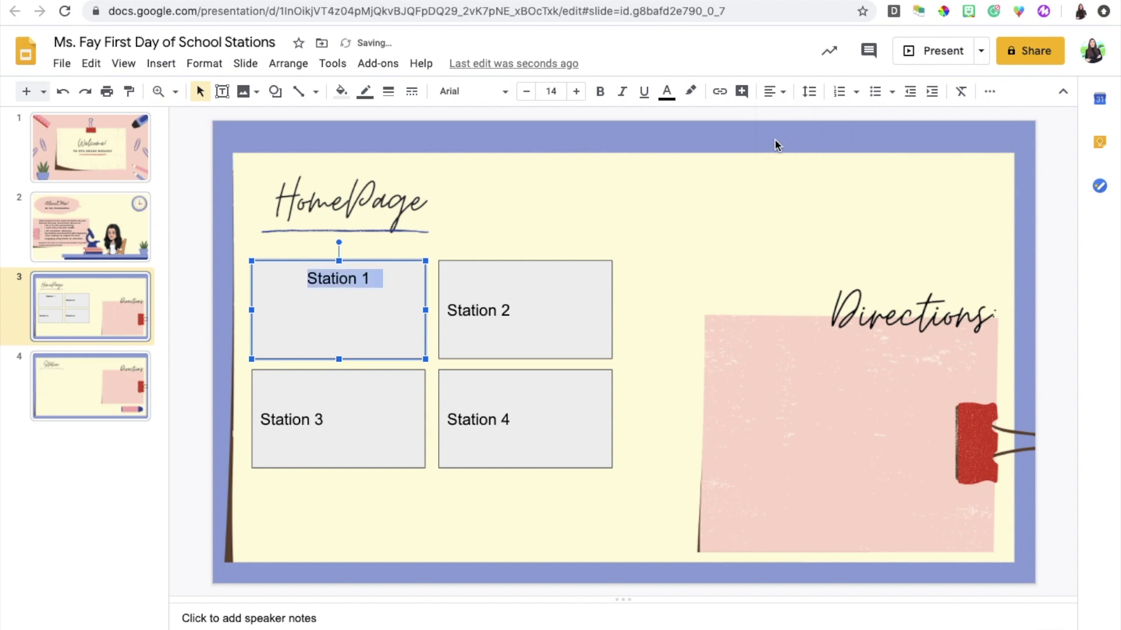
{"action": "left_click", "coordinate": [461, 91]}
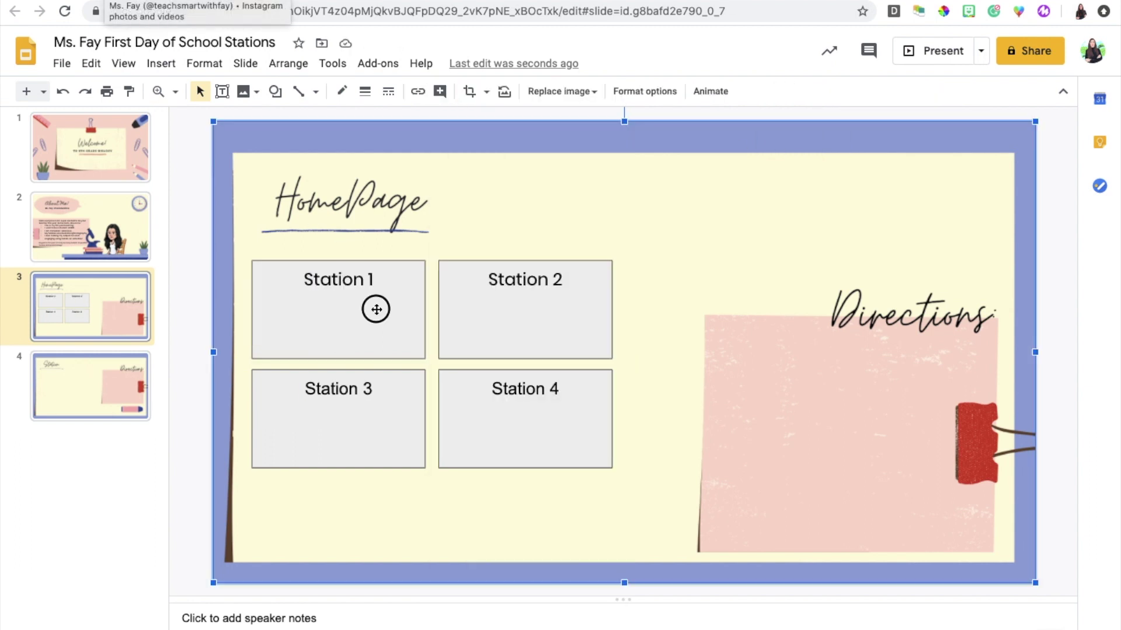
Start a new subtitle line beneath the Station 1 label.
{"action": "left_click", "coordinate": [376, 309]}
{"action": "key", "text": "Return"}
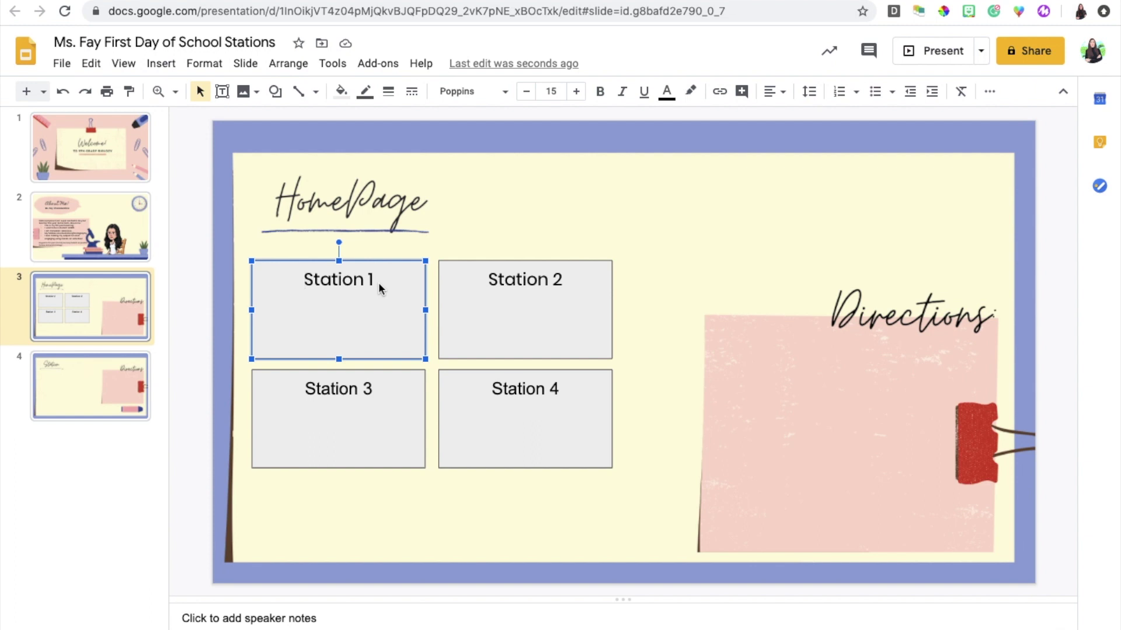
{"action": "key", "text": "End"}
{"action": "key", "text": "Return"}
{"action": "type", "text": "agree"}
{"action": "key", "text": "BackSpace"}
{"action": "key", "text": "BackSpace"}
{"action": "key", "text": "BackSpace"}
{"action": "key", "text": "BackSpace"}
{"action": "key", "text": "BackSpace"}
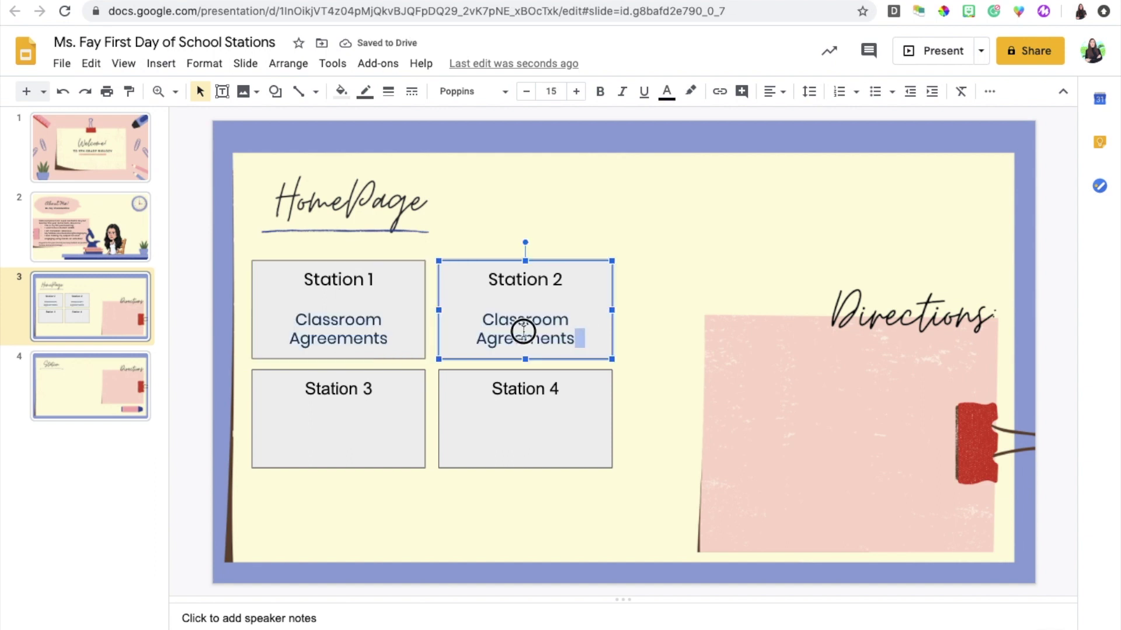
Replace Station 2's 'Classroom Agreements' subtitle with 'Personal Profile Survey'.
{"action": "triple_click", "coordinate": [522, 325]}
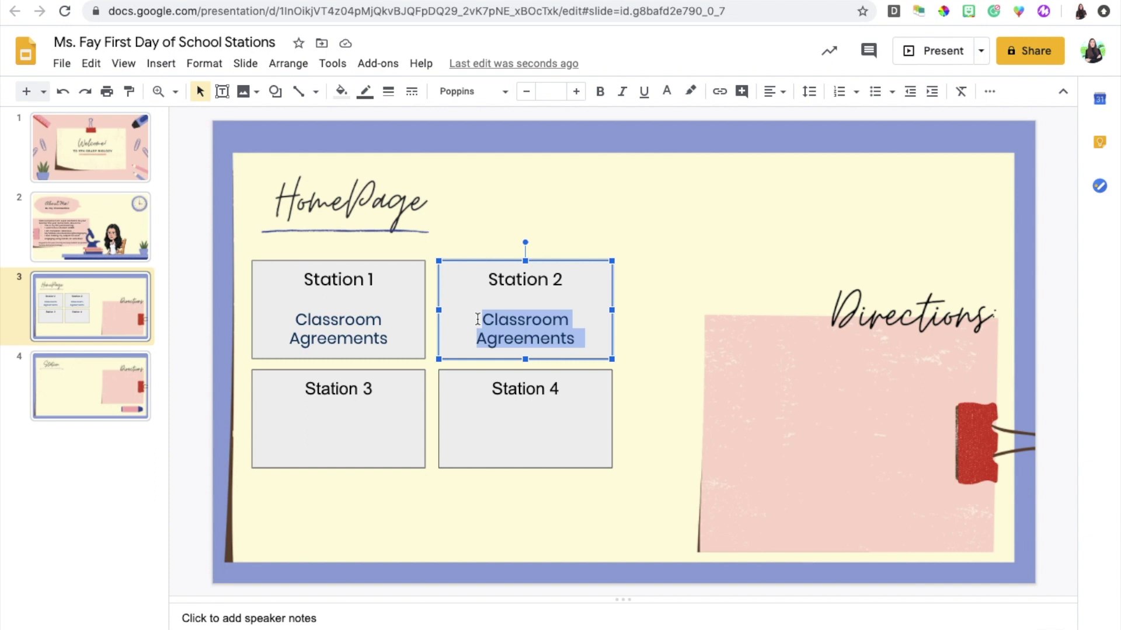
{"action": "type", "text": "Perso"}
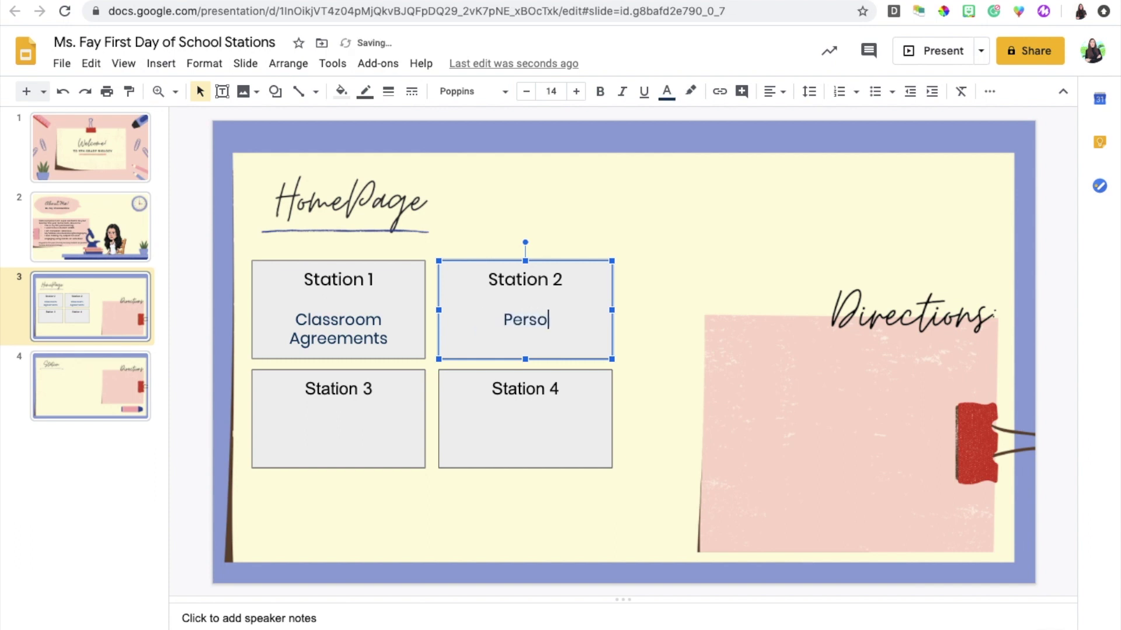
{"action": "type", "text": "nal Prof"}
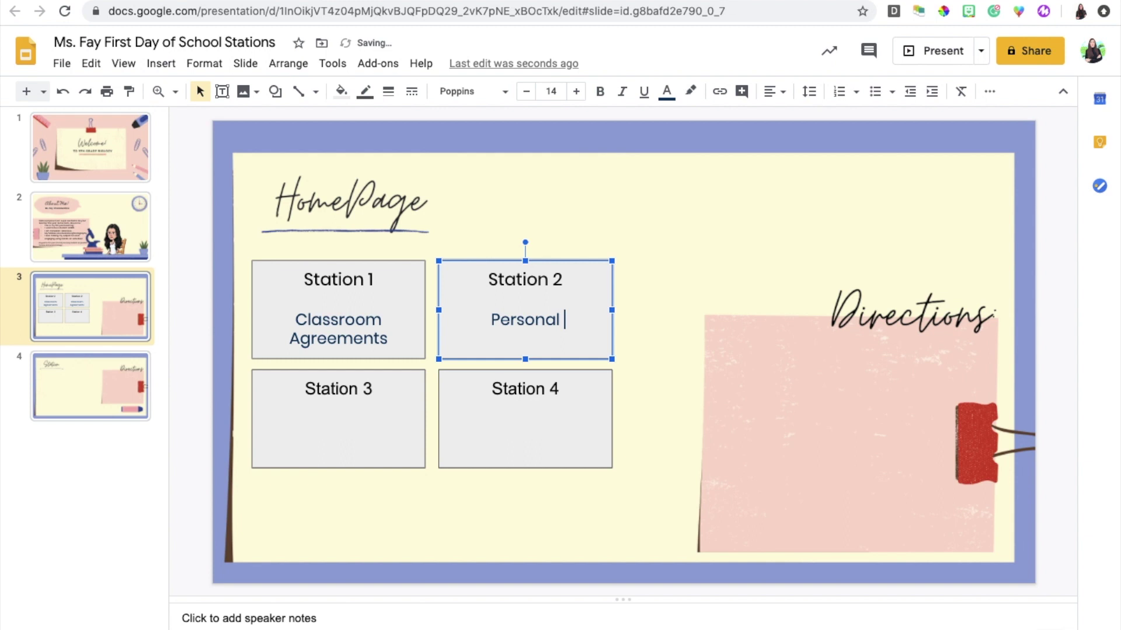
{"action": "type", "text": "ile Survey"}
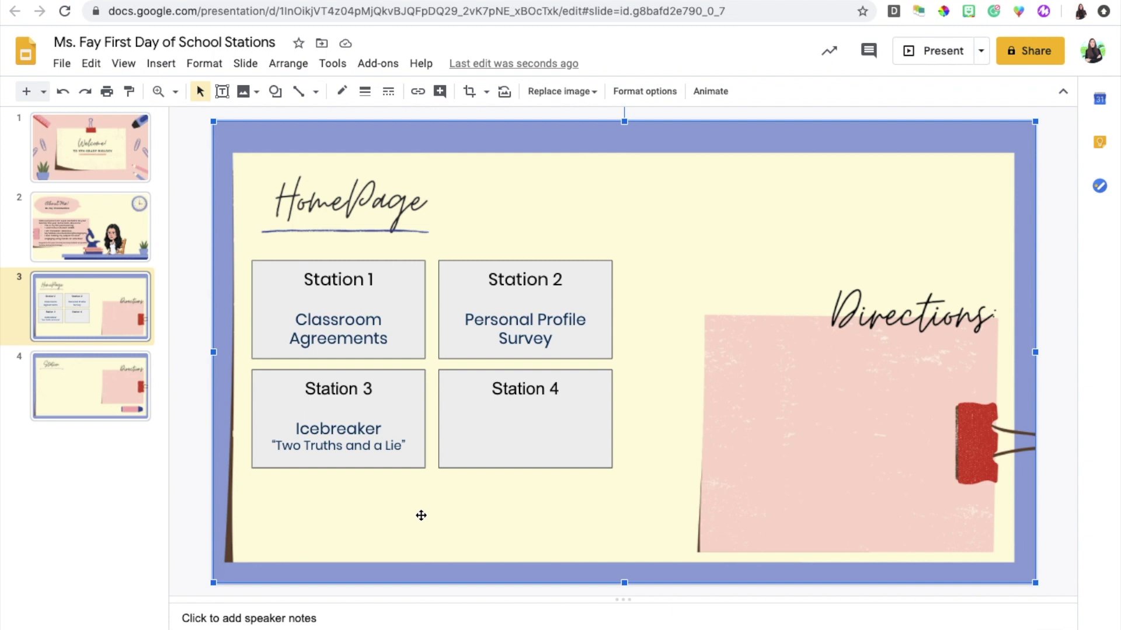
Undo to restore 'Course Syllabus' in Station 4 and the Directions instruction text.
{"action": "key", "text": "ctrl+z"}
{"action": "left_click", "coordinate": [659, 461]}
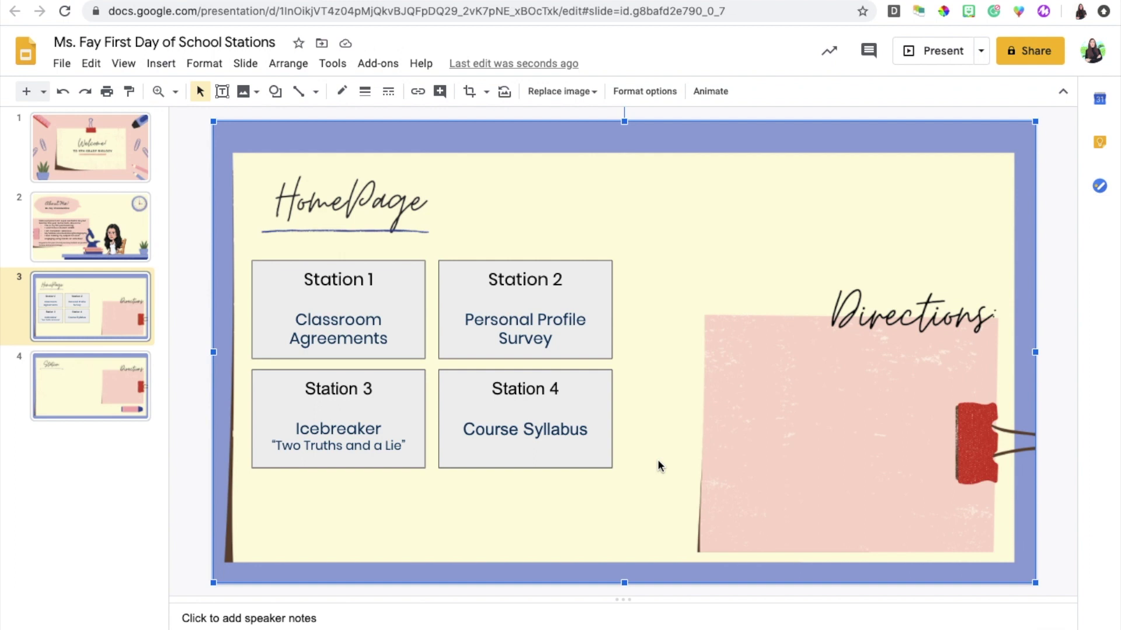
{"action": "key", "text": "ctrl+z"}
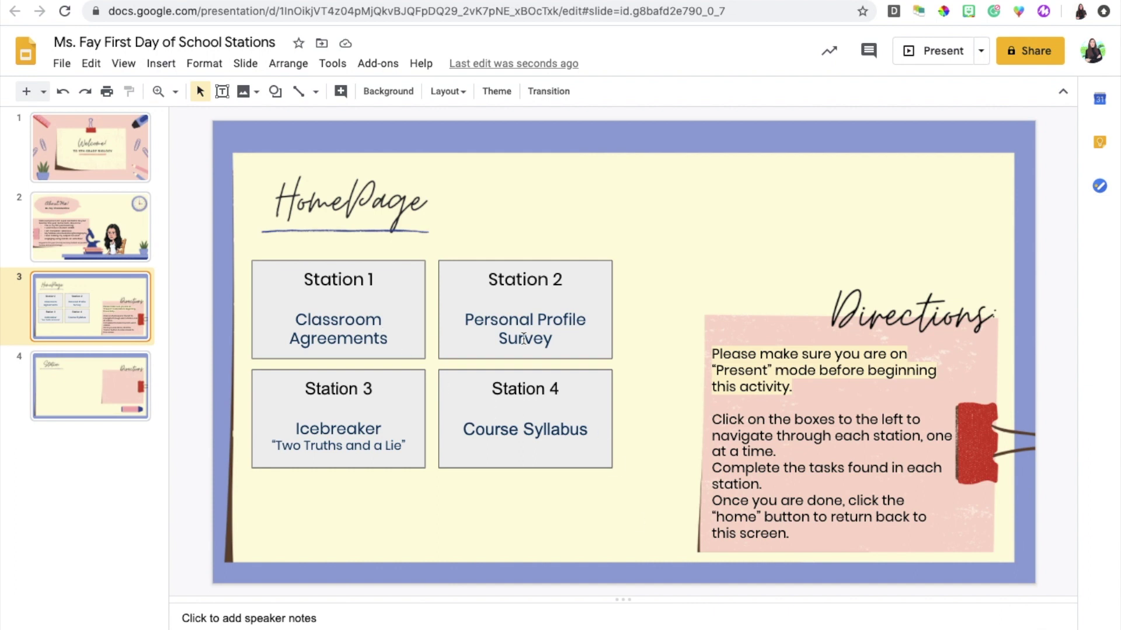
On the station slide, add a '1' text box beside the Station title.
{"action": "key", "text": "Down"}
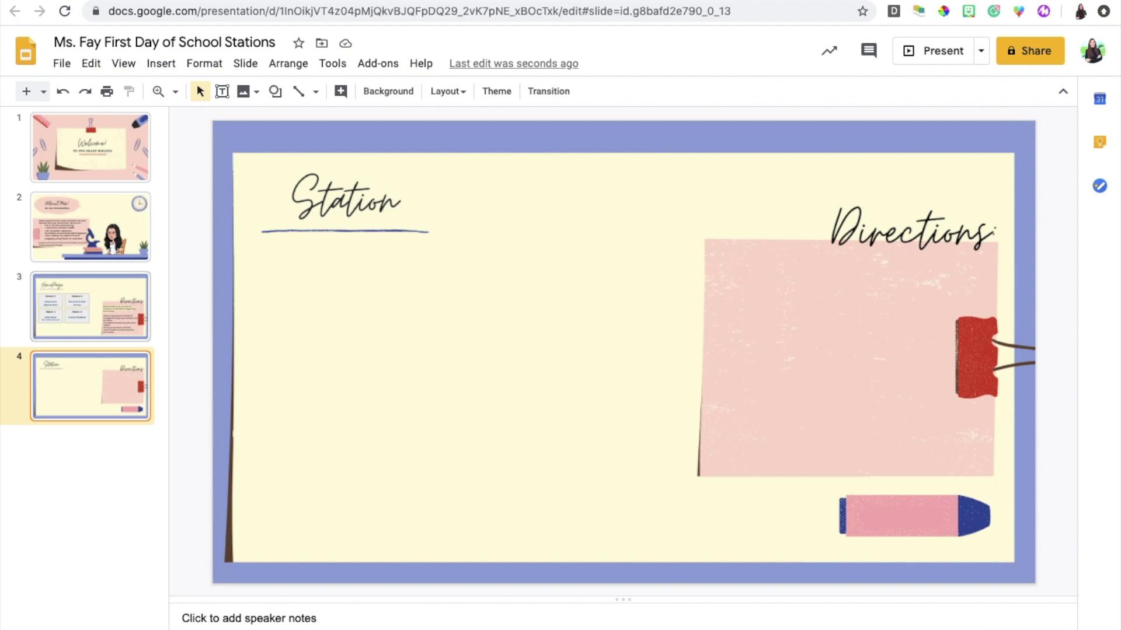
{"action": "left_click", "coordinate": [222, 91]}
{"action": "left_click_drag", "start_coordinate": [406, 182], "coordinate": [442, 221]}
{"action": "type", "text": "1"}
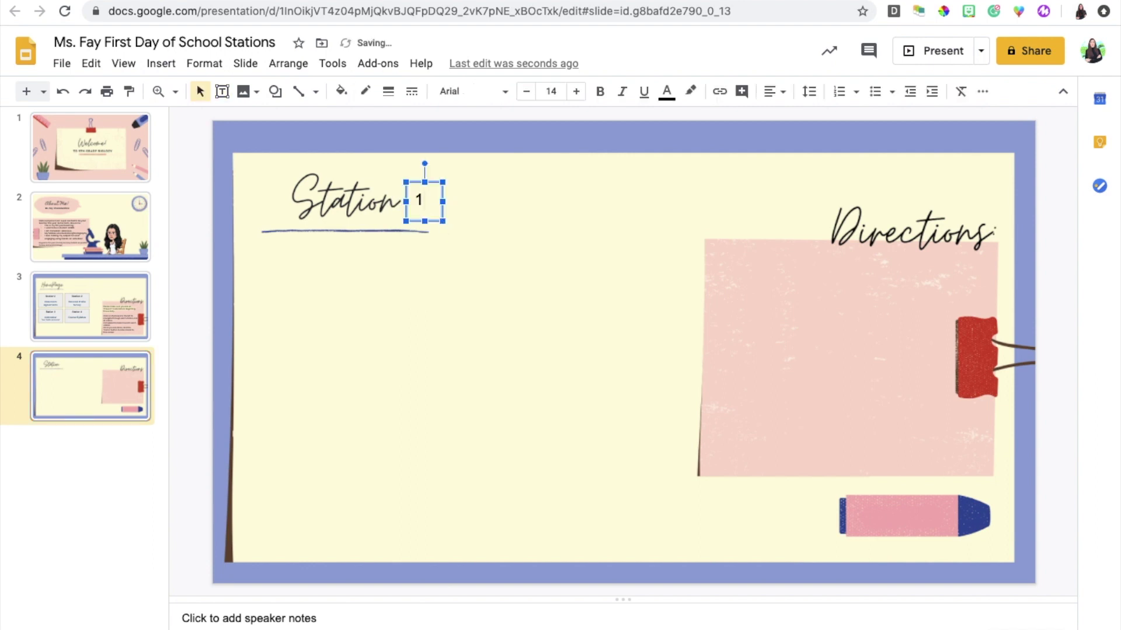
{"action": "left_click", "coordinate": [5, 458]}
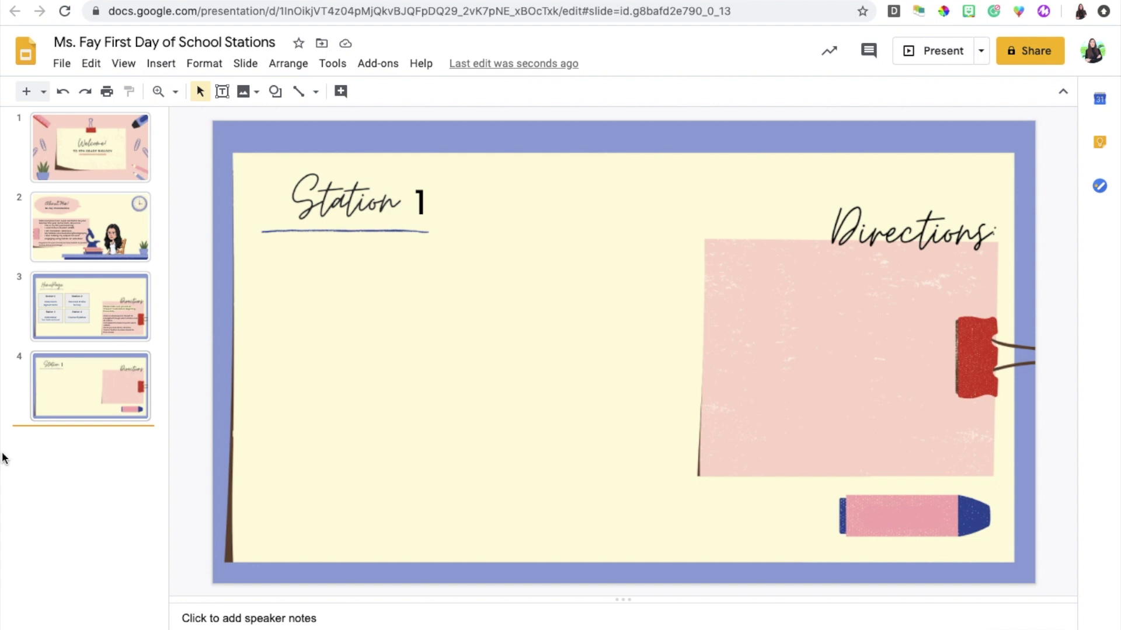
Duplicate the Station 1 slide to make three more station slides.
{"action": "right_click", "coordinate": [85, 386]}
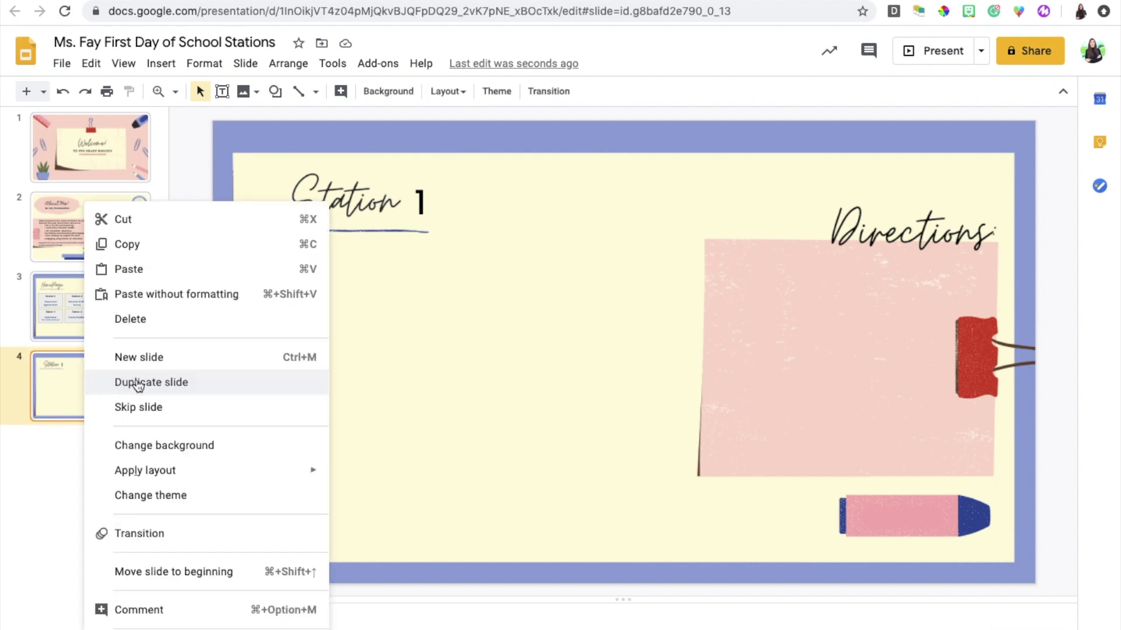
{"action": "left_click", "coordinate": [138, 383]}
{"action": "right_click", "coordinate": [82, 442]}
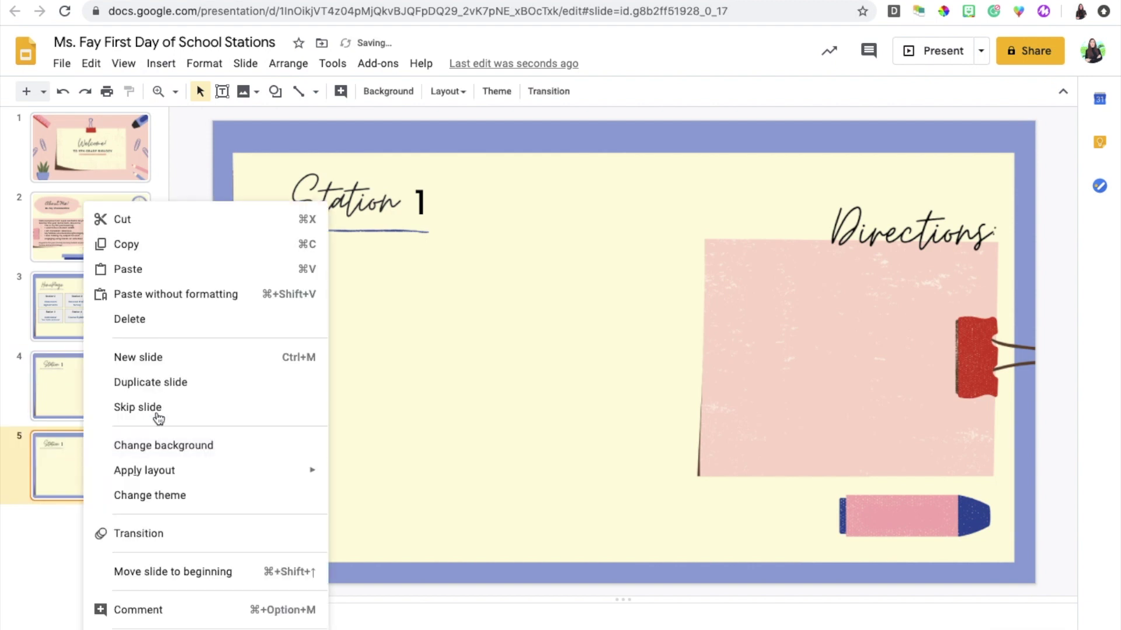
{"action": "left_click", "coordinate": [156, 385]}
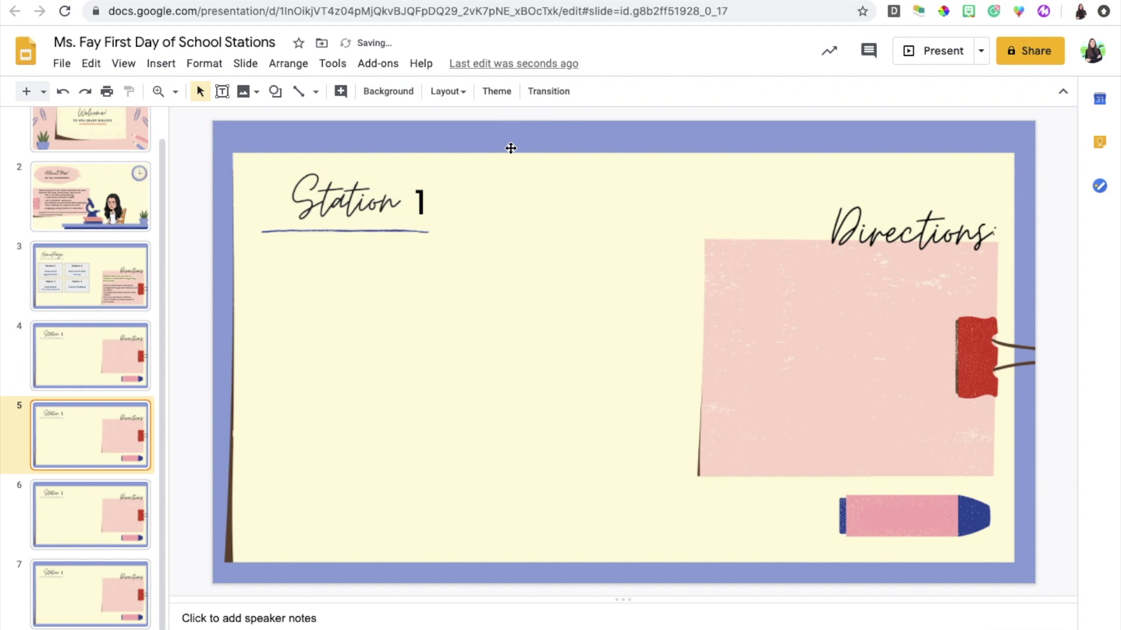
Renumber the copied slides to Station 2, 3 and 4 and check the sequence.
{"action": "left_click", "coordinate": [511, 148]}
{"action": "left_click", "coordinate": [426, 198]}
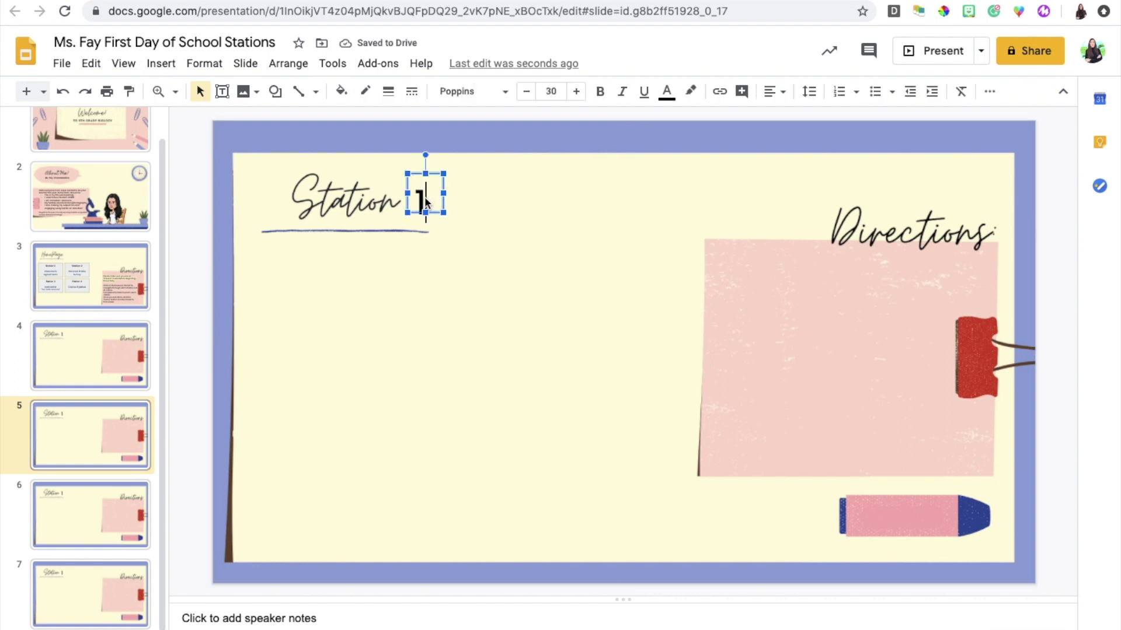
{"action": "key", "text": "BackSpace"}
{"action": "type", "text": "2"}
{"action": "left_click", "coordinate": [90, 522]}
{"action": "double_click", "coordinate": [418, 201]}
{"action": "type", "text": "3"}
{"action": "left_click", "coordinate": [115, 378]}
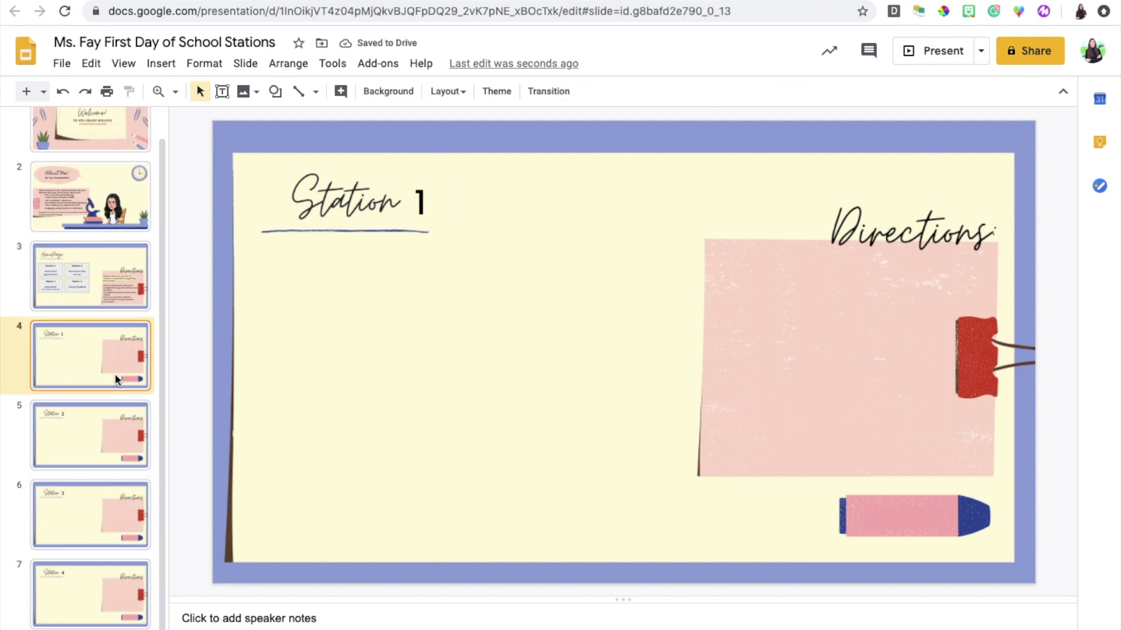
{"action": "key", "text": "Down"}
{"action": "key", "text": "Down"}
{"action": "key", "text": "Down"}
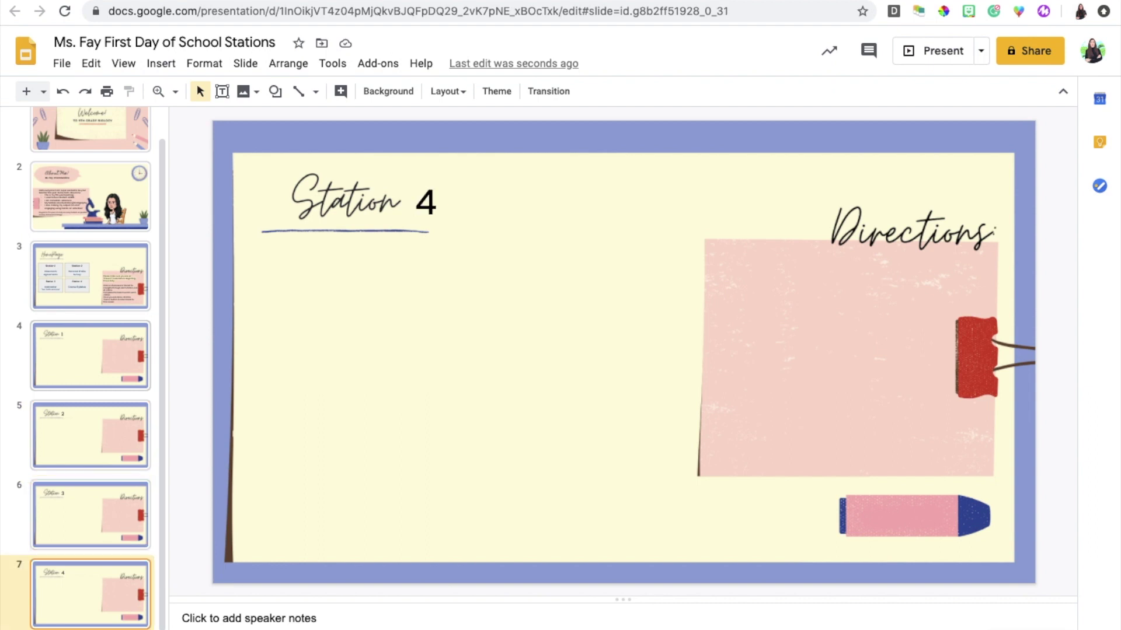
{"action": "key", "text": "Up"}
{"action": "key", "text": "Up"}
{"action": "key", "text": "Up"}
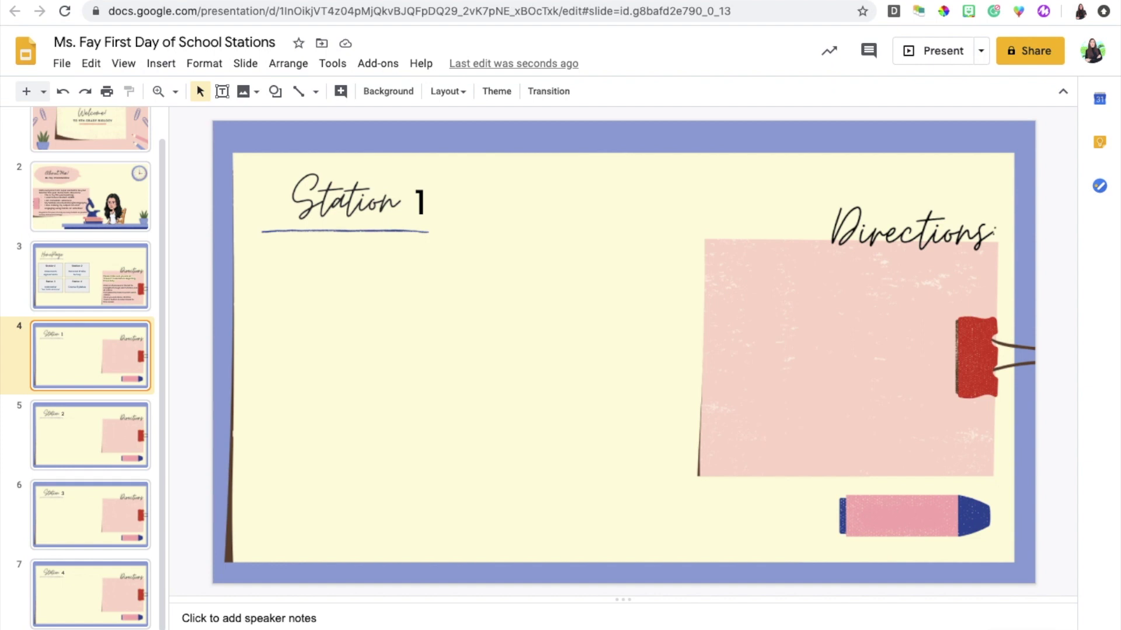
On the HomePage slide, select the whole Station 1 box.
{"action": "left_click", "coordinate": [88, 297]}
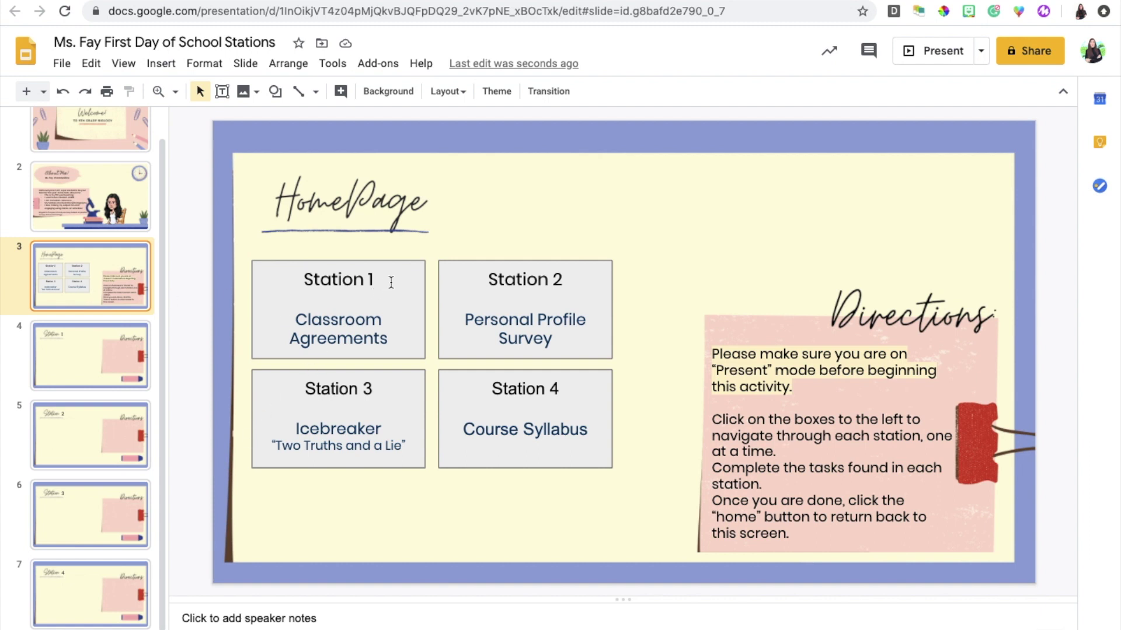
{"action": "left_click", "coordinate": [397, 280]}
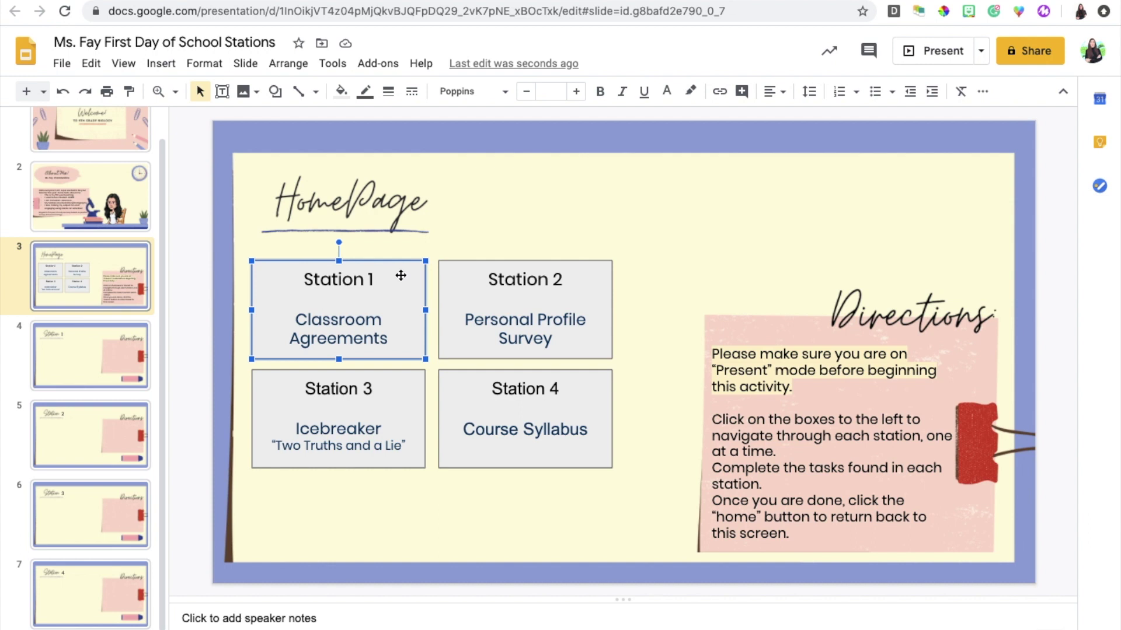
{"action": "triple_click", "coordinate": [387, 278]}
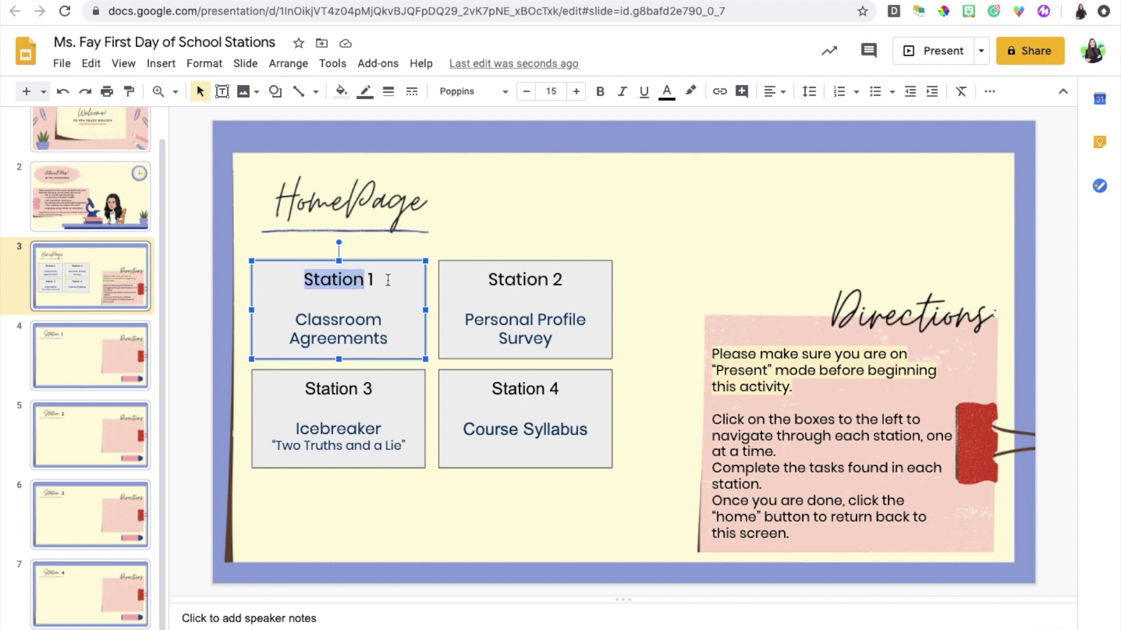
{"action": "left_click_drag", "start_coordinate": [384, 278], "coordinate": [293, 276]}
{"action": "left_click", "coordinate": [396, 275]}
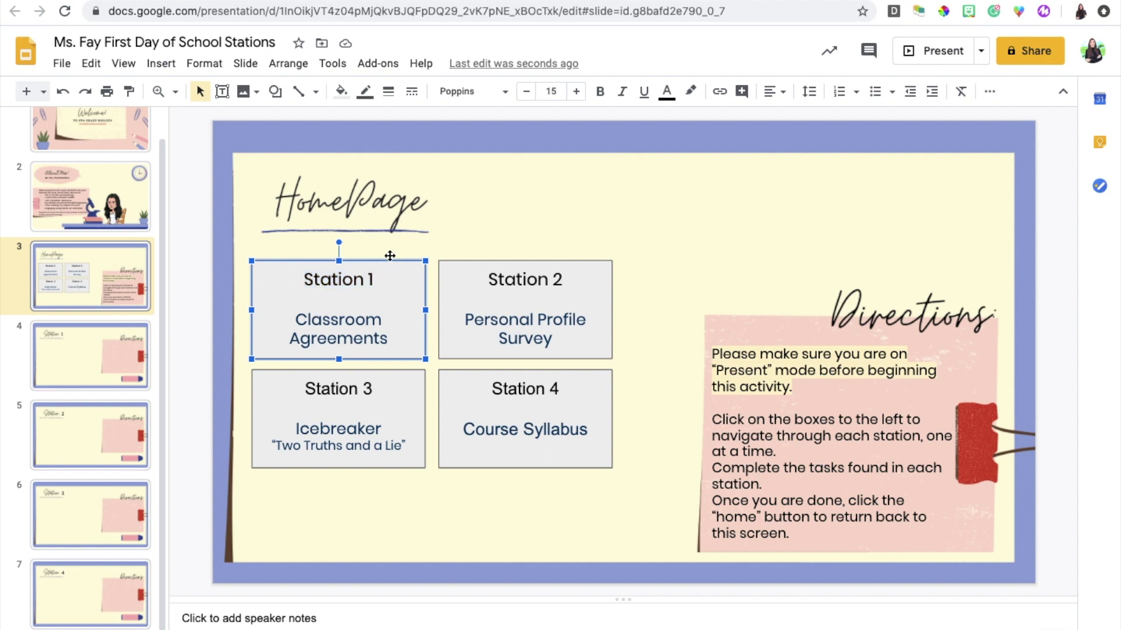
{"action": "left_click", "coordinate": [392, 261]}
Link the Station 1 box to Slide 4 in this presentation.
{"action": "left_click", "coordinate": [155, 71]}
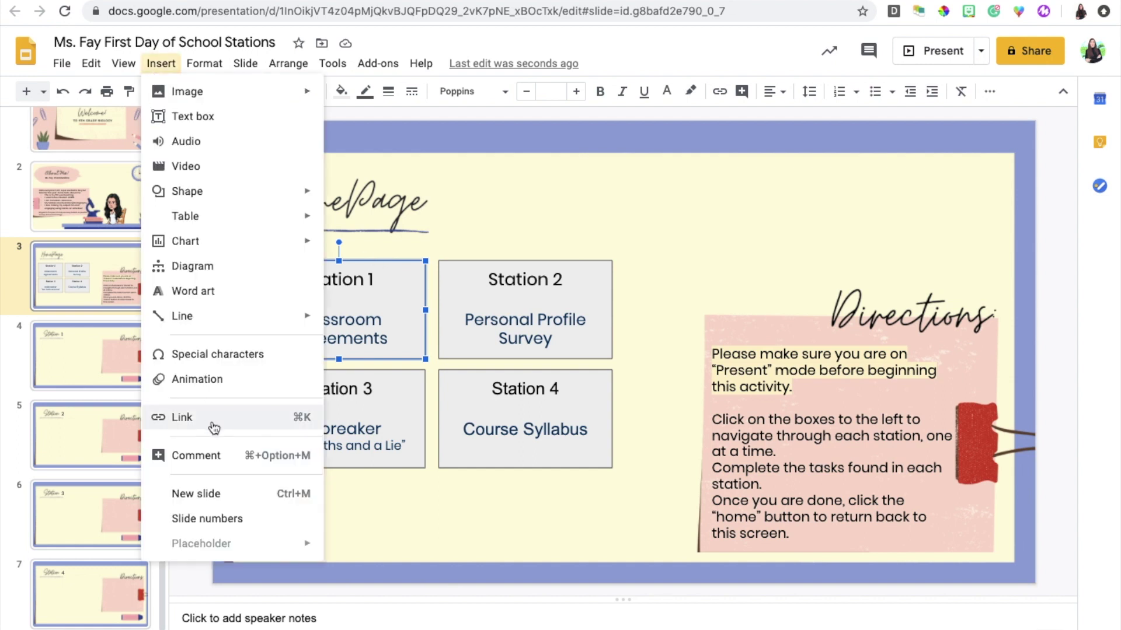
{"action": "left_click", "coordinate": [400, 328]}
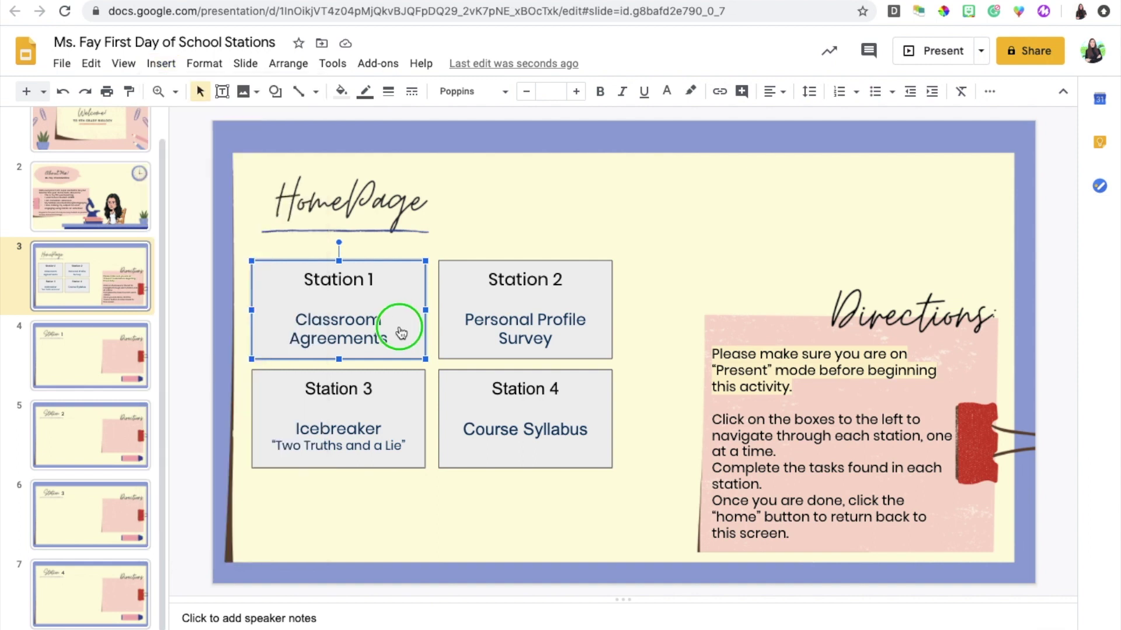
{"action": "right_click", "coordinate": [399, 327]}
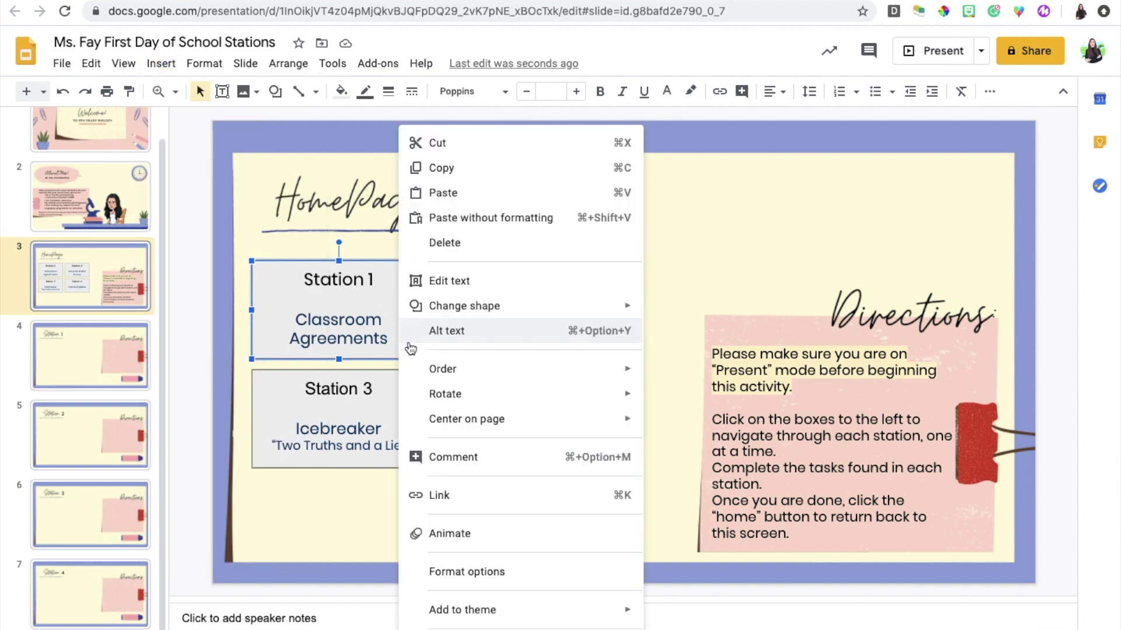
{"action": "left_click", "coordinate": [491, 496]}
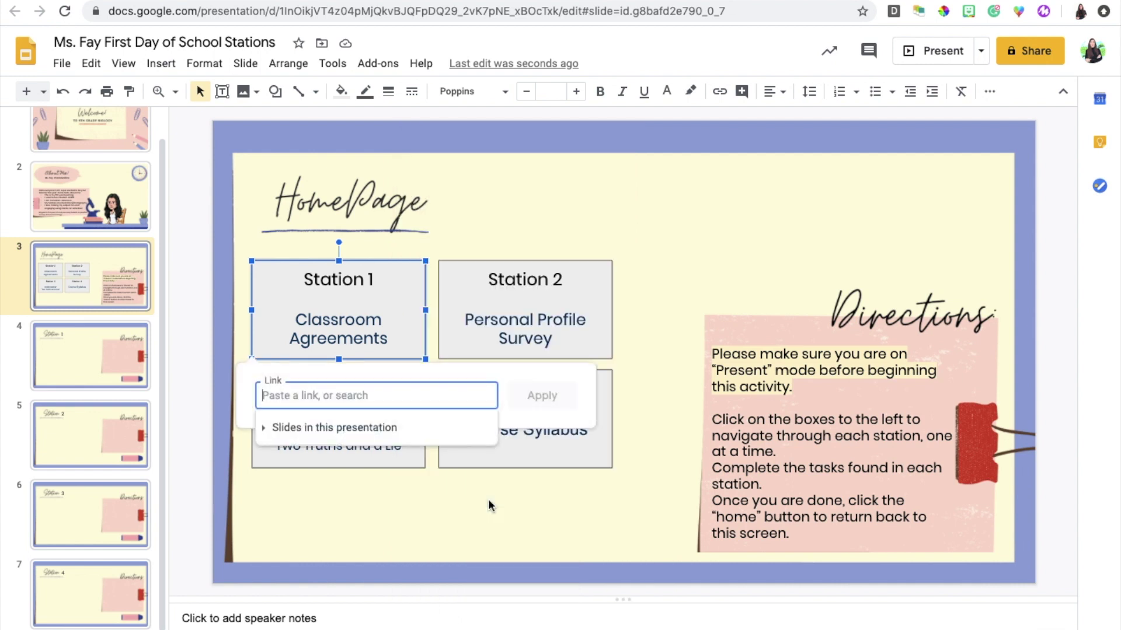
{"action": "left_click", "coordinate": [334, 427]}
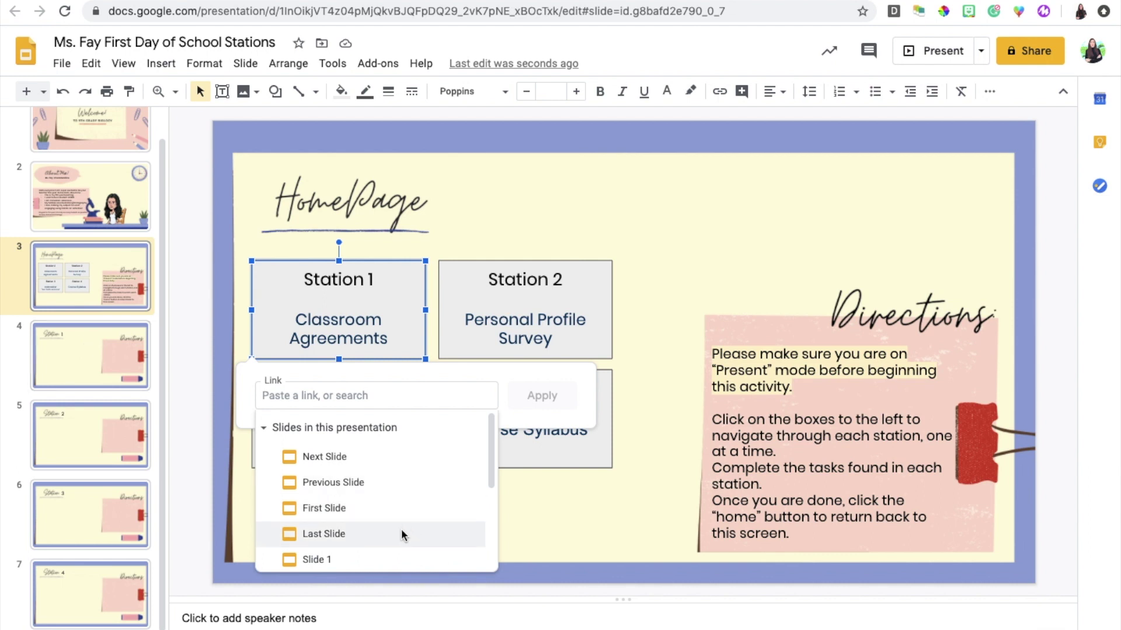
{"action": "scroll", "coordinate": [359, 537], "scroll_direction": "down", "scroll_amount": 3}
{"action": "left_click", "coordinate": [328, 545]}
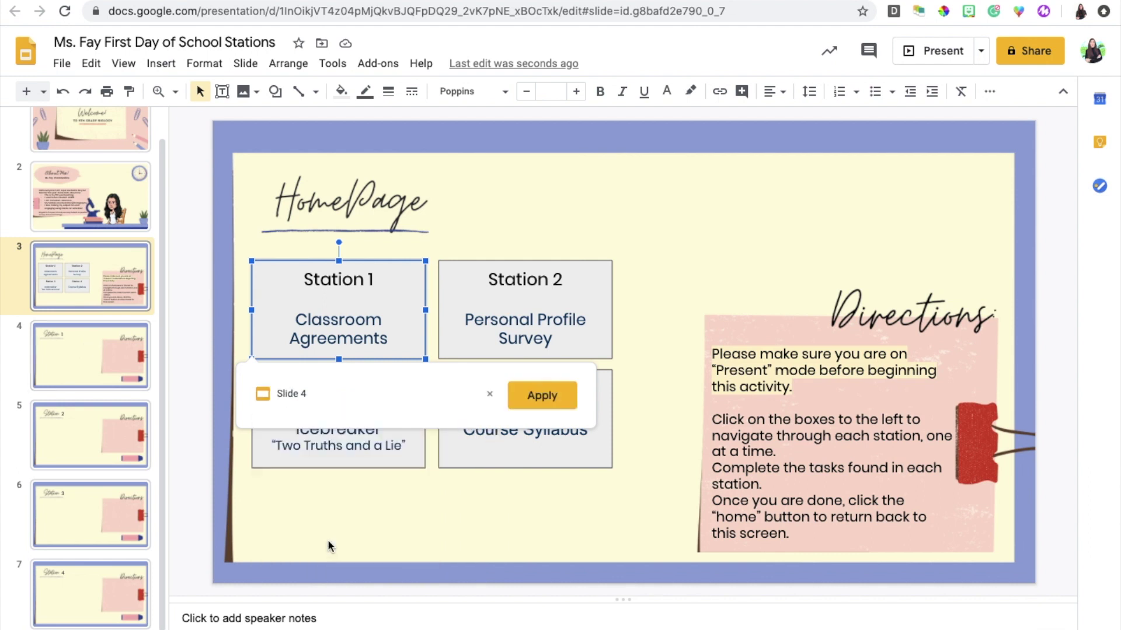
{"action": "left_click", "coordinate": [551, 397]}
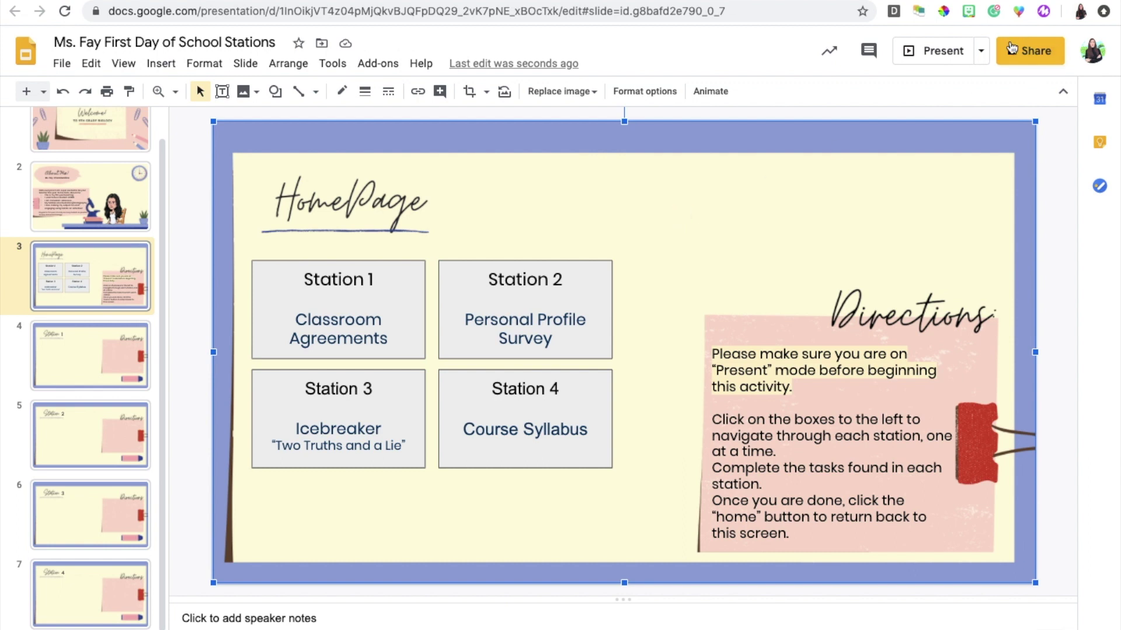
Start the slideshow to test the Station 1 box link.
{"action": "left_click", "coordinate": [941, 51]}
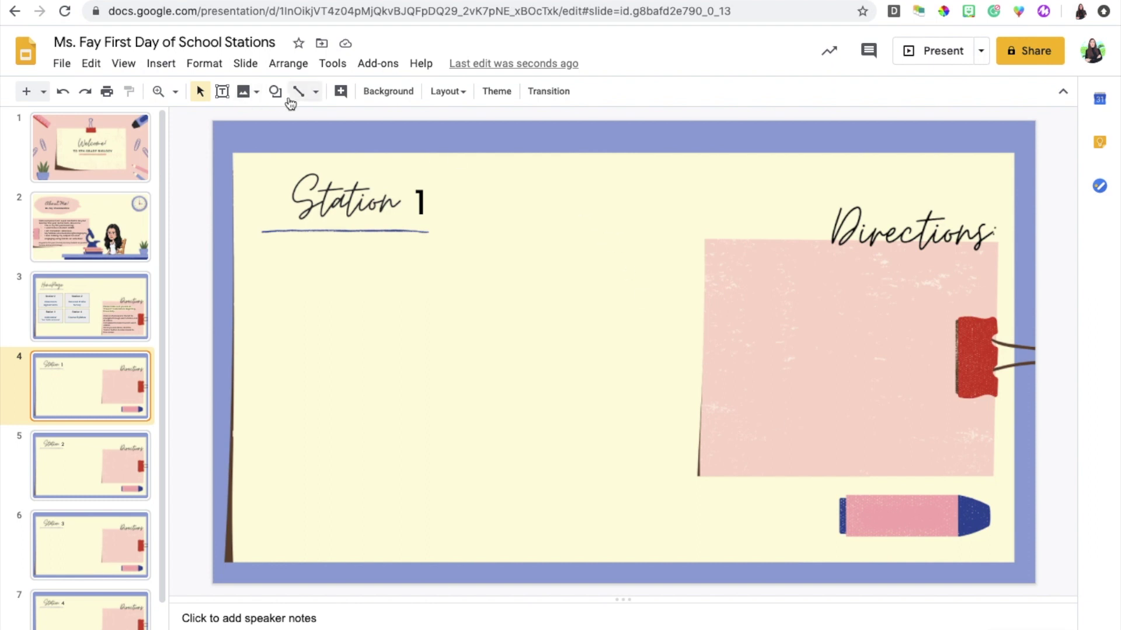
Draw a rectangle labelled HOME over the pencil on the Station 1 slide.
{"action": "left_click", "coordinate": [275, 92]}
{"action": "mouse_move", "coordinate": [321, 153]}
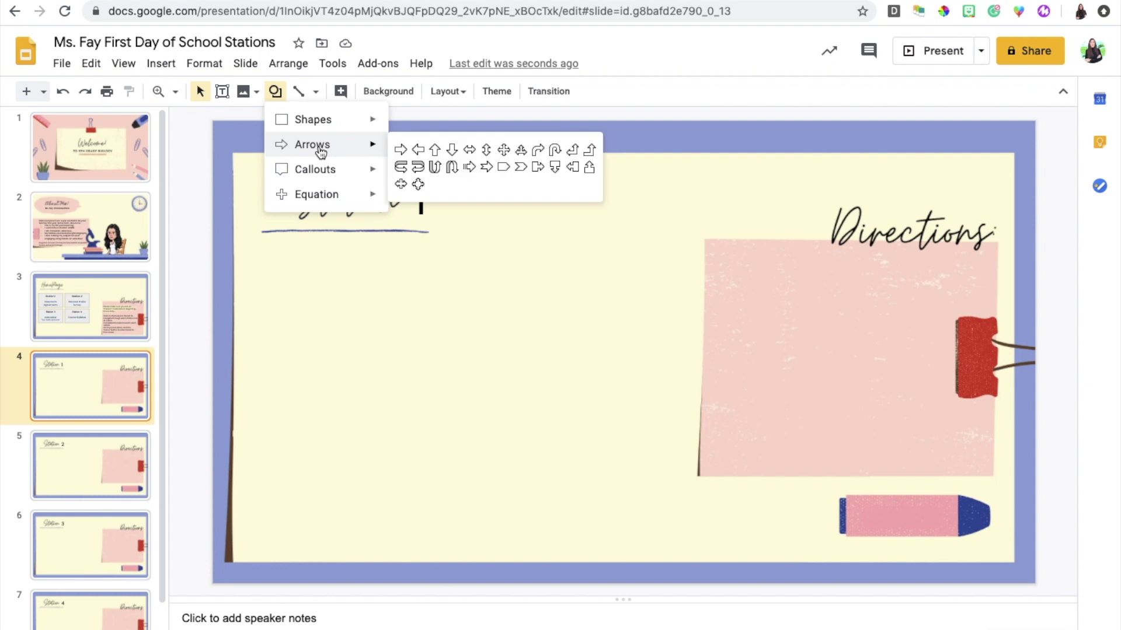
{"action": "mouse_move", "coordinate": [321, 125]}
{"action": "left_click", "coordinate": [408, 122]}
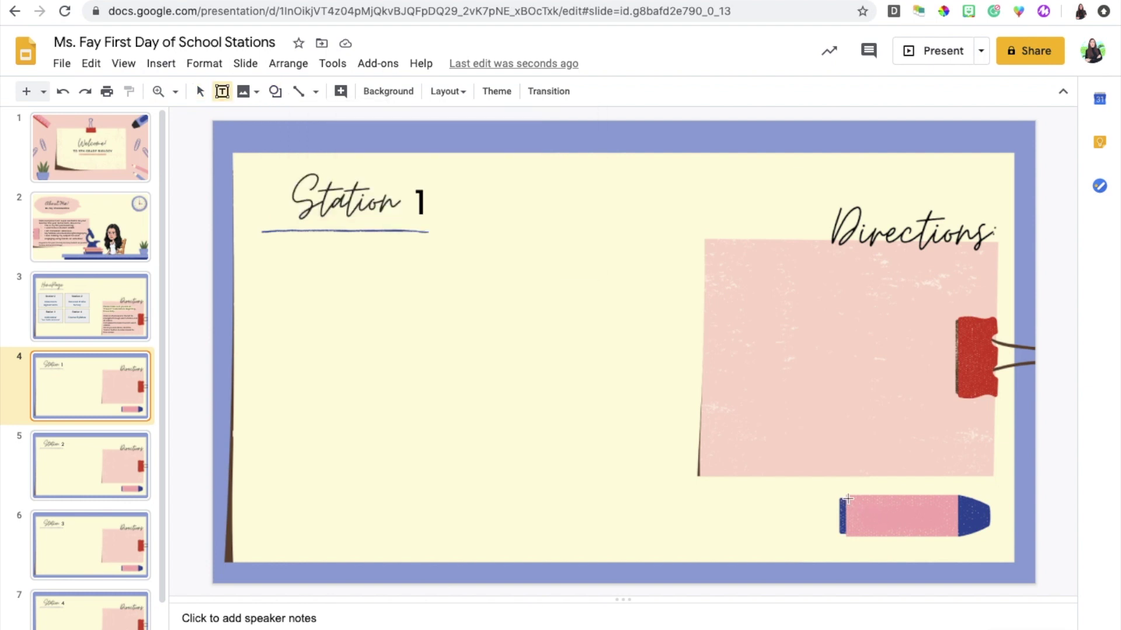
{"action": "left_click_drag", "start_coordinate": [845, 498], "coordinate": [956, 535]}
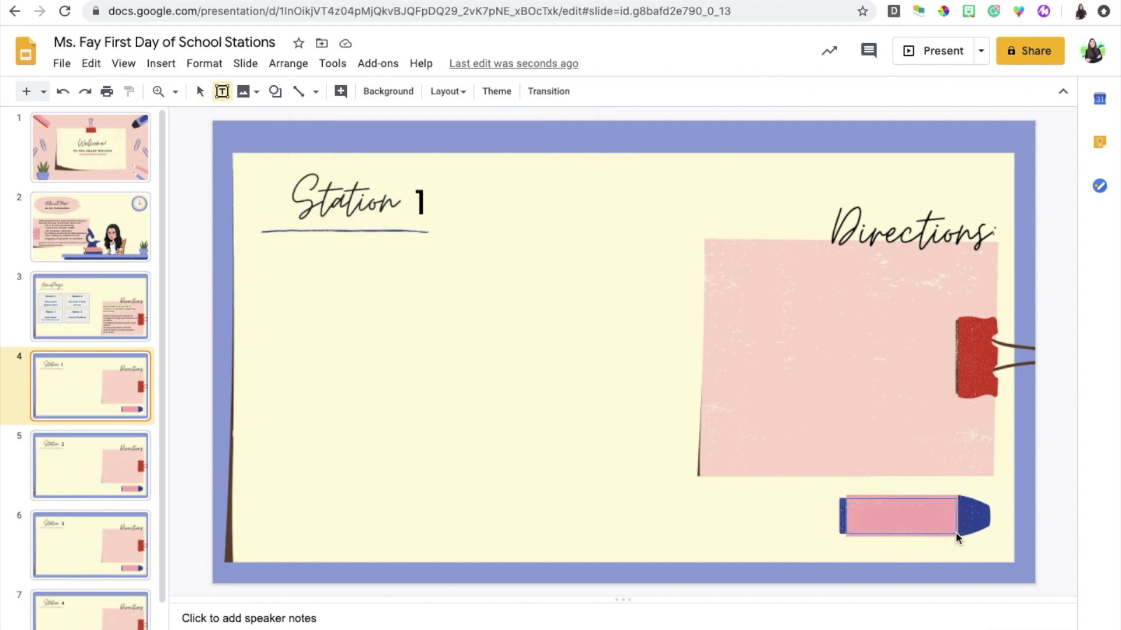
{"action": "type", "text": "HOME"}
{"action": "left_click", "coordinate": [868, 502]}
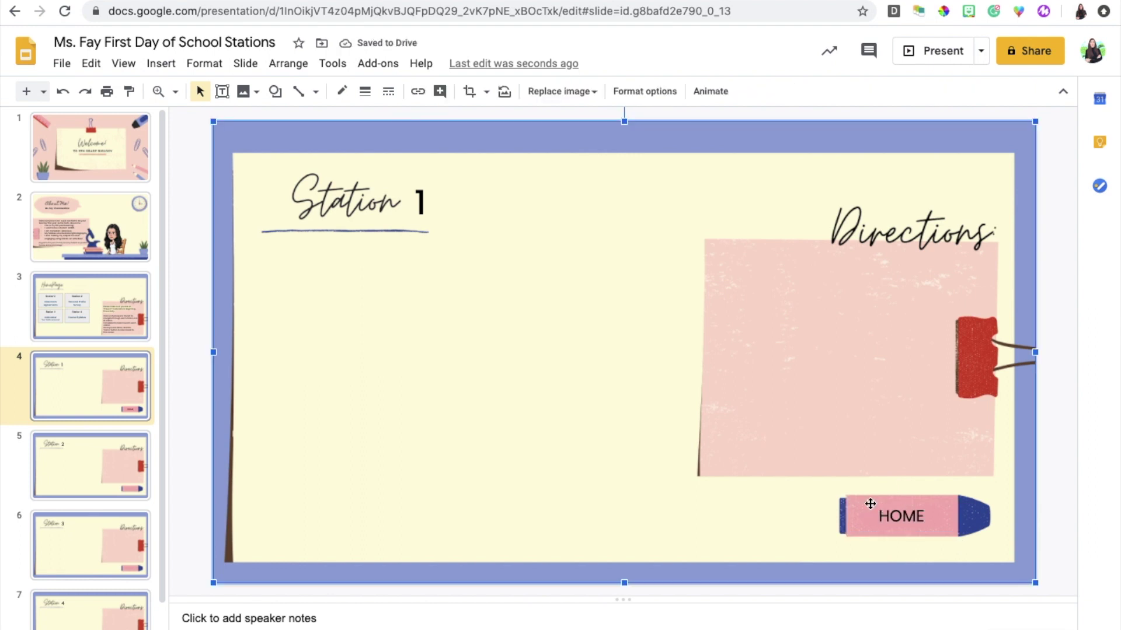
{"action": "left_click", "coordinate": [890, 515]}
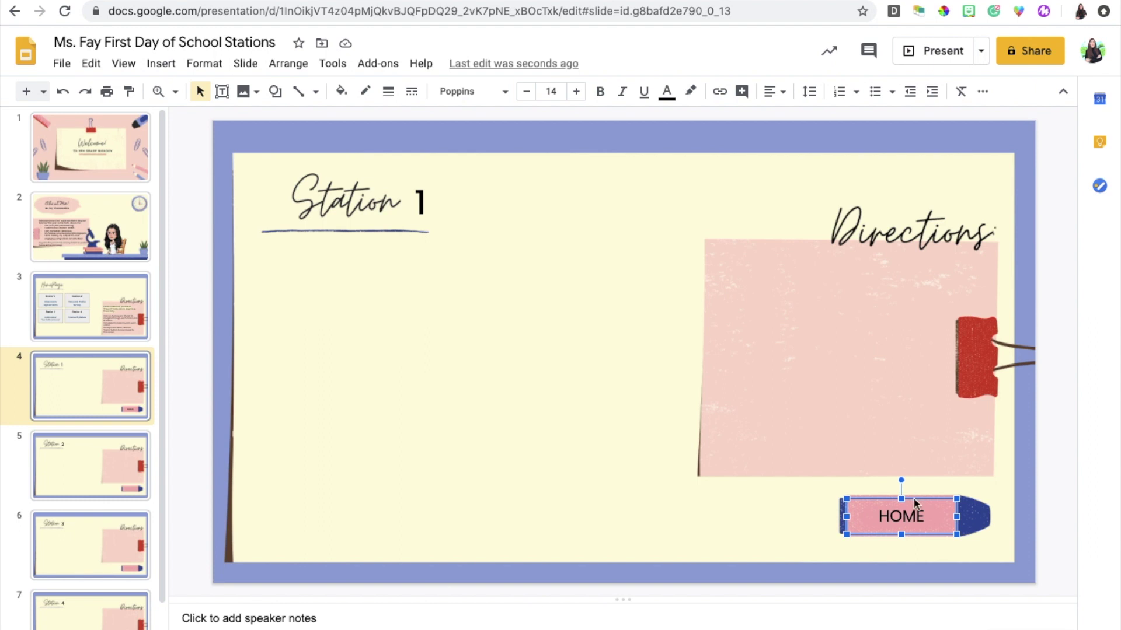
Link the HOME rectangle to Slide 3 and confirm the link.
{"action": "right_click", "coordinate": [914, 503]}
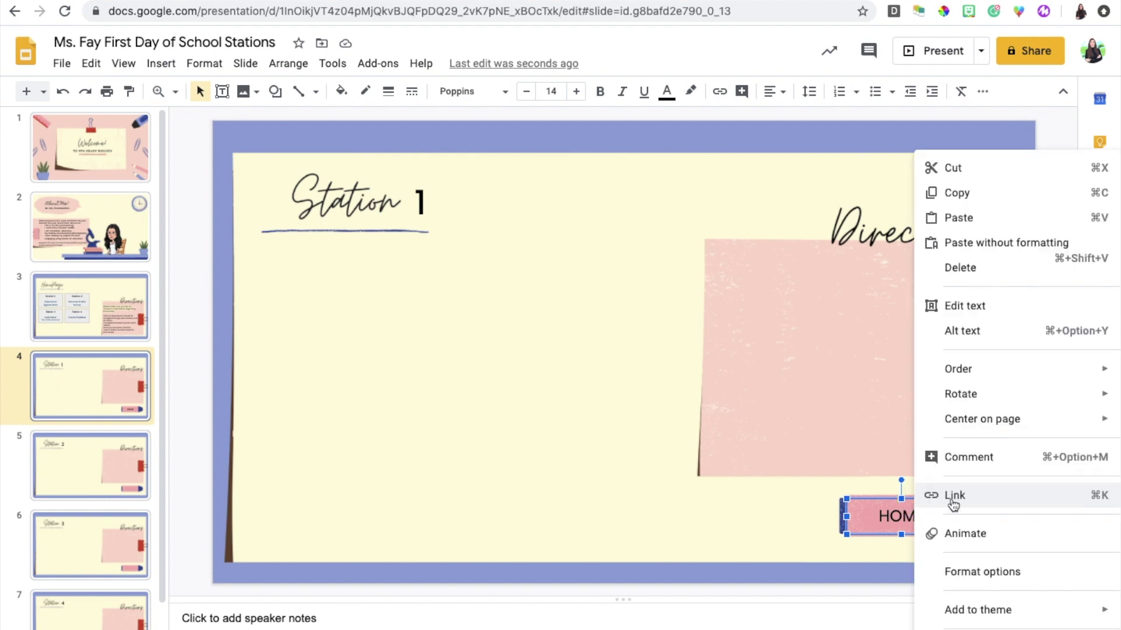
{"action": "left_click", "coordinate": [934, 494]}
{"action": "left_click", "coordinate": [859, 532]}
{"action": "scroll", "coordinate": [829, 613], "scroll_direction": "down", "scroll_amount": 3}
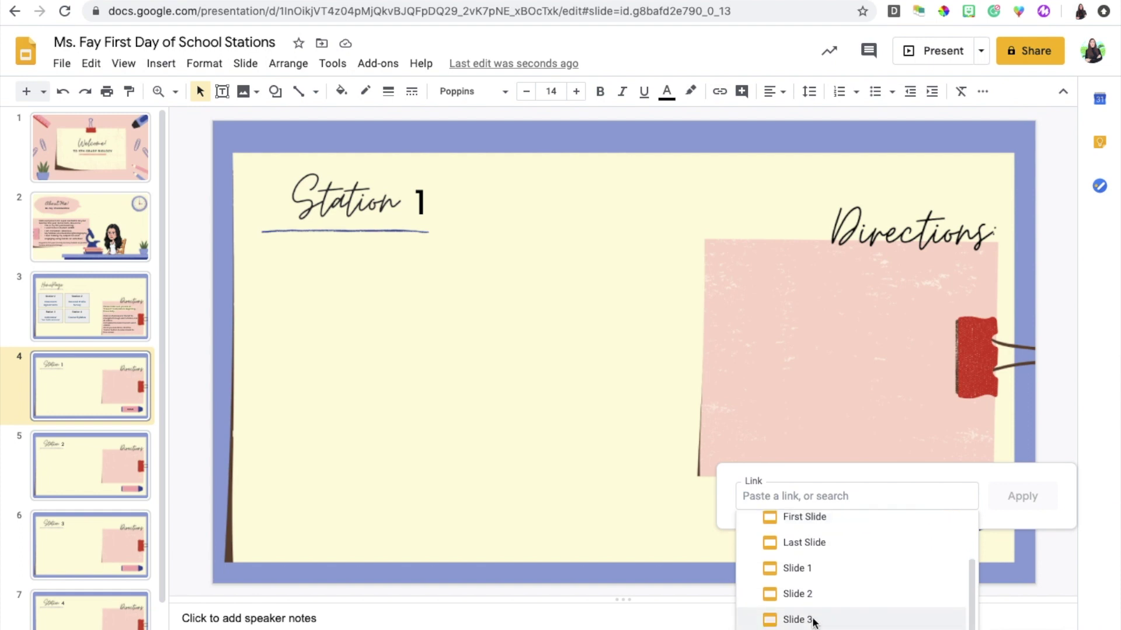
{"action": "left_click", "coordinate": [807, 618]}
{"action": "left_click", "coordinate": [1022, 499]}
{"action": "left_click", "coordinate": [768, 525]}
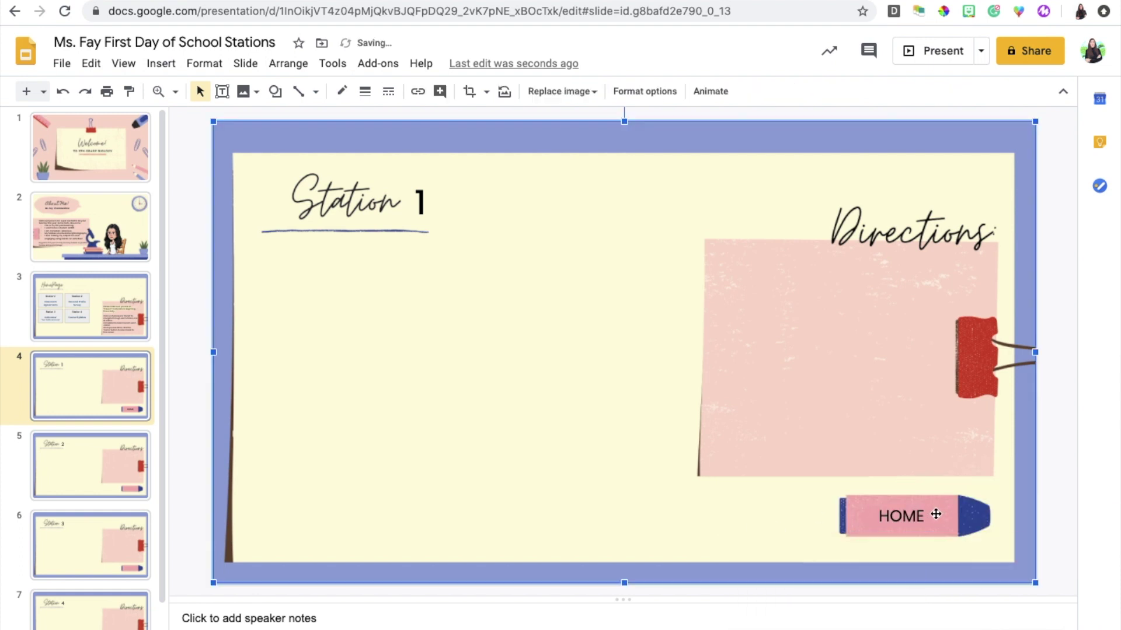
{"action": "left_click", "coordinate": [930, 502]}
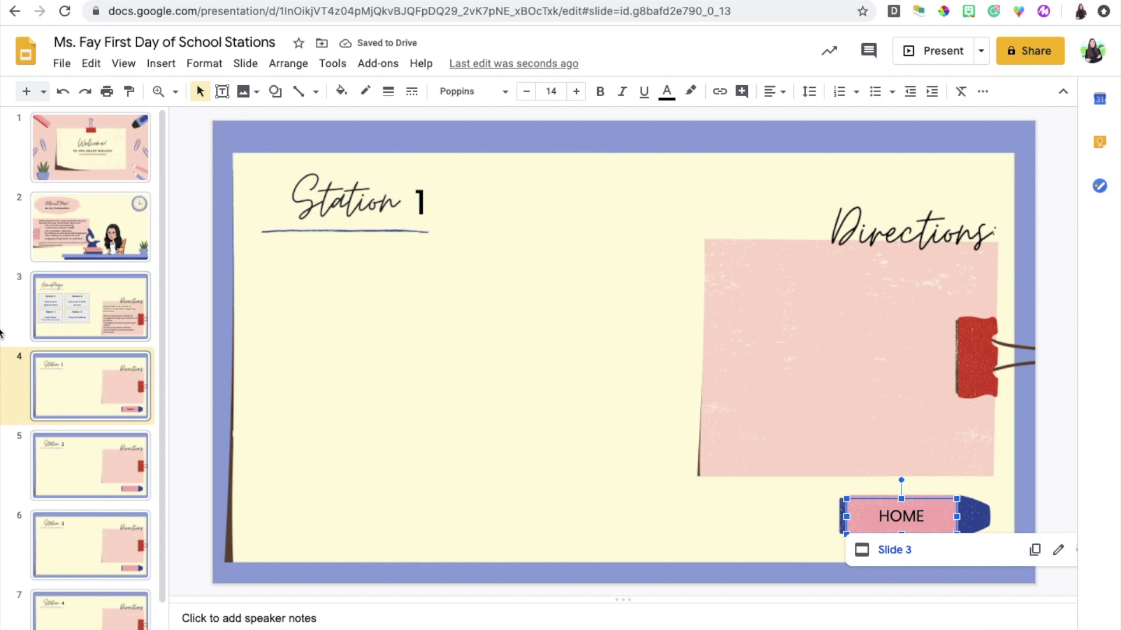
Paste the linked HOME button onto the Station 2 slide, then return to the HomePage slide.
{"action": "left_click", "coordinate": [115, 456]}
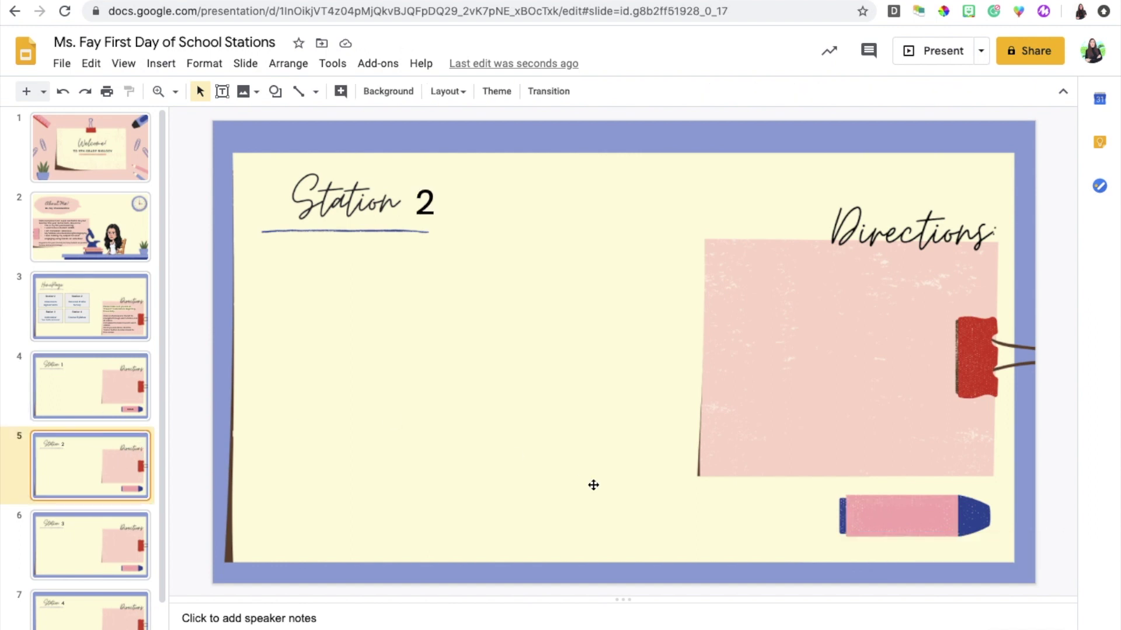
{"action": "key", "text": "super+v"}
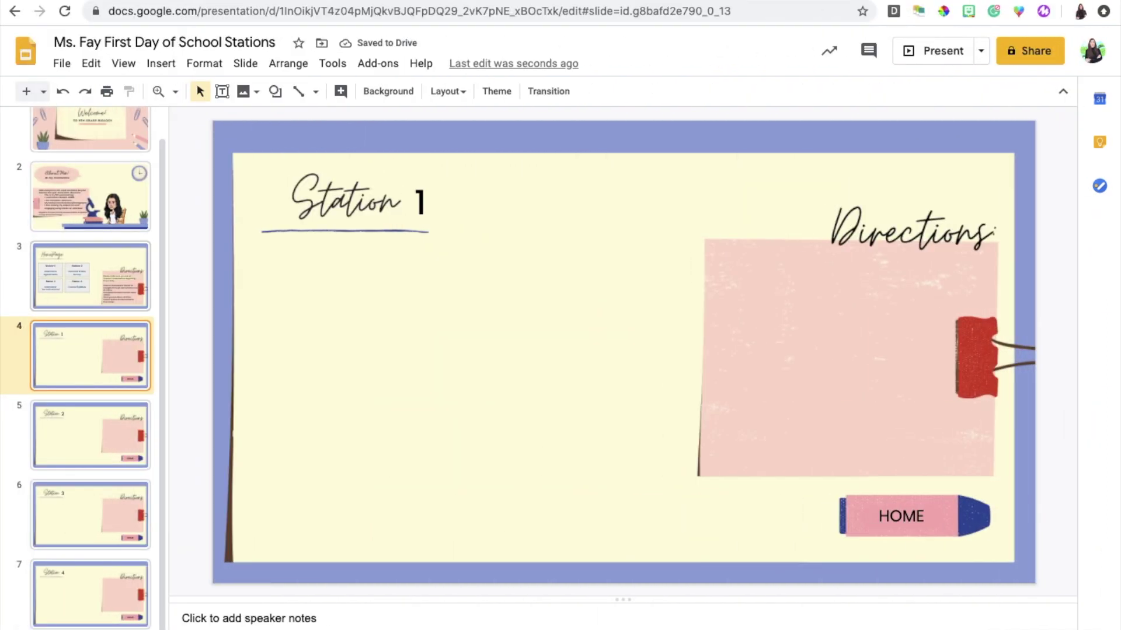
{"action": "left_click", "coordinate": [90, 435]}
{"action": "left_click", "coordinate": [90, 276]}
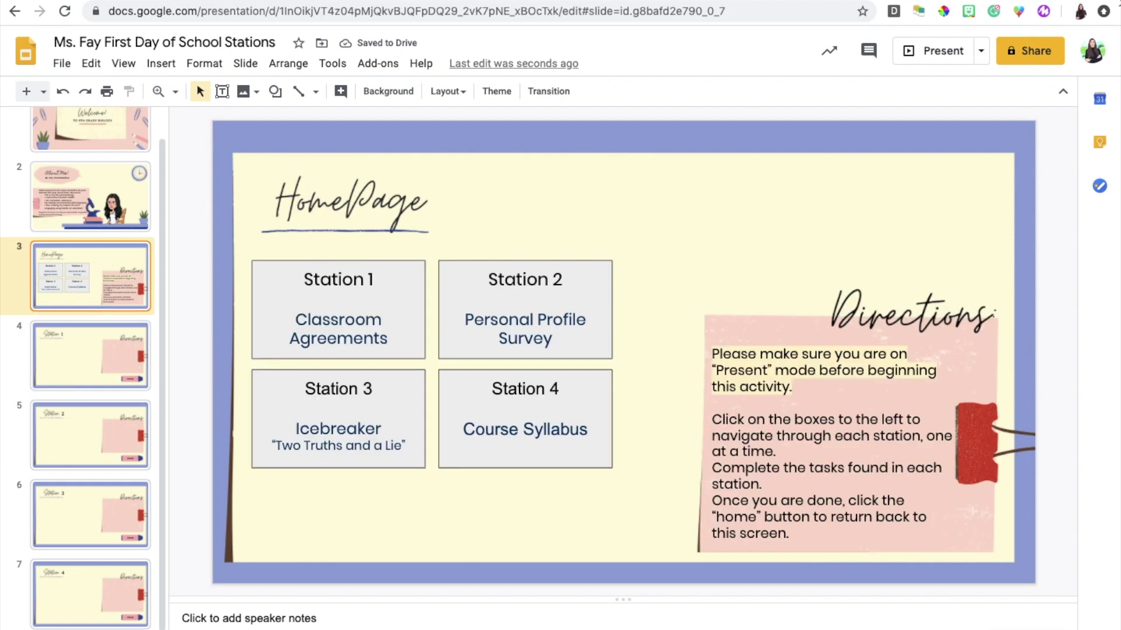
{"action": "left_click", "coordinate": [927, 52]}
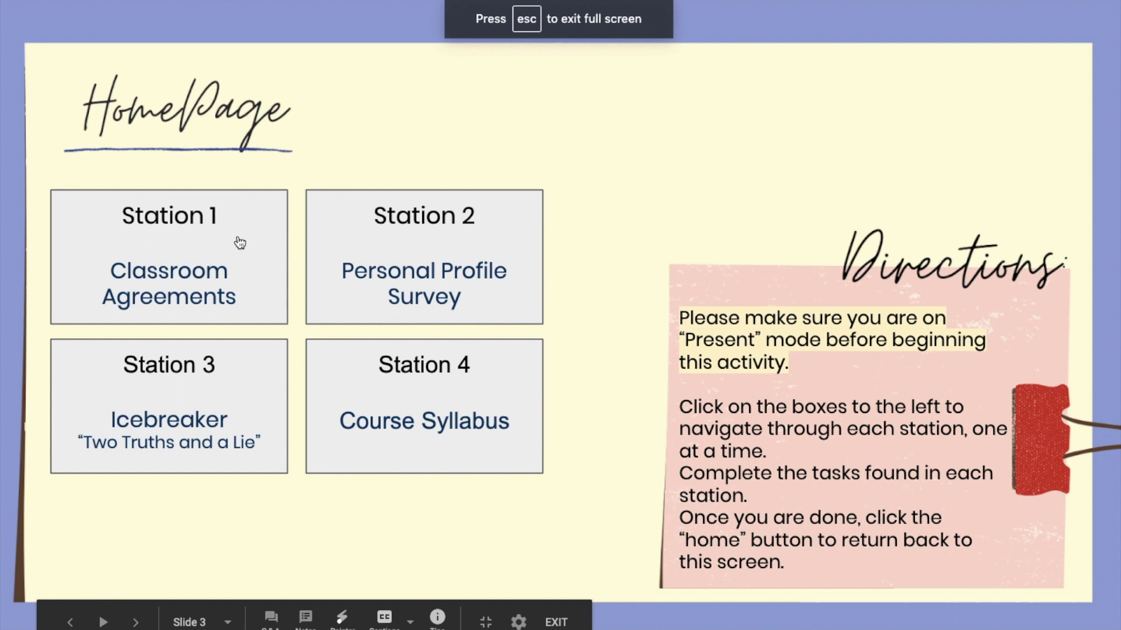
{"action": "left_click", "coordinate": [240, 243]}
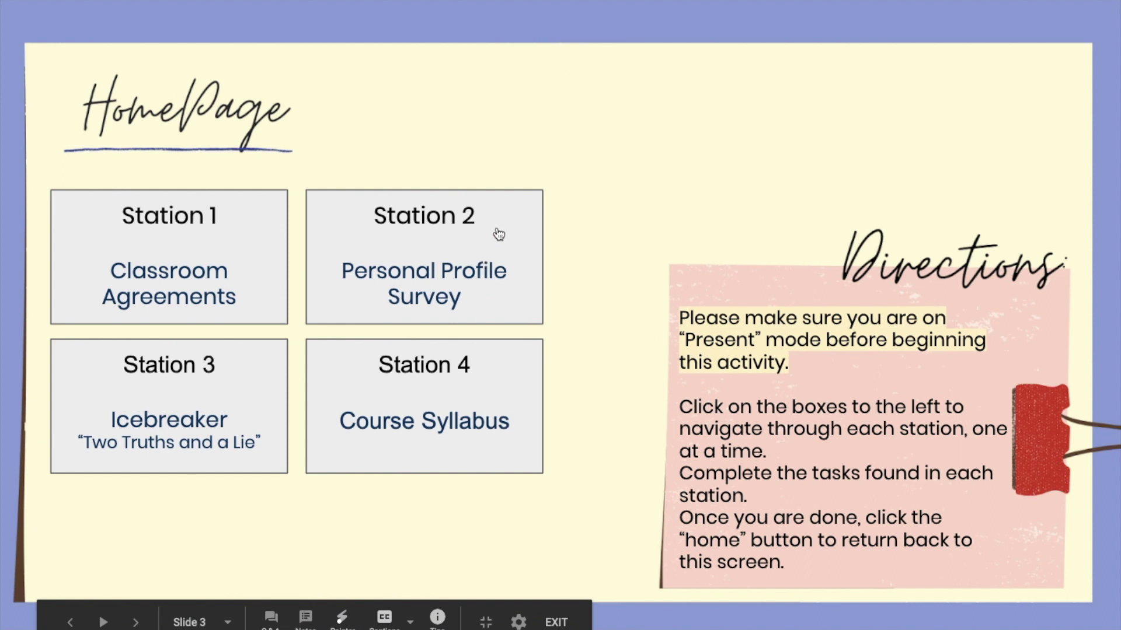
{"action": "left_click", "coordinate": [500, 233]}
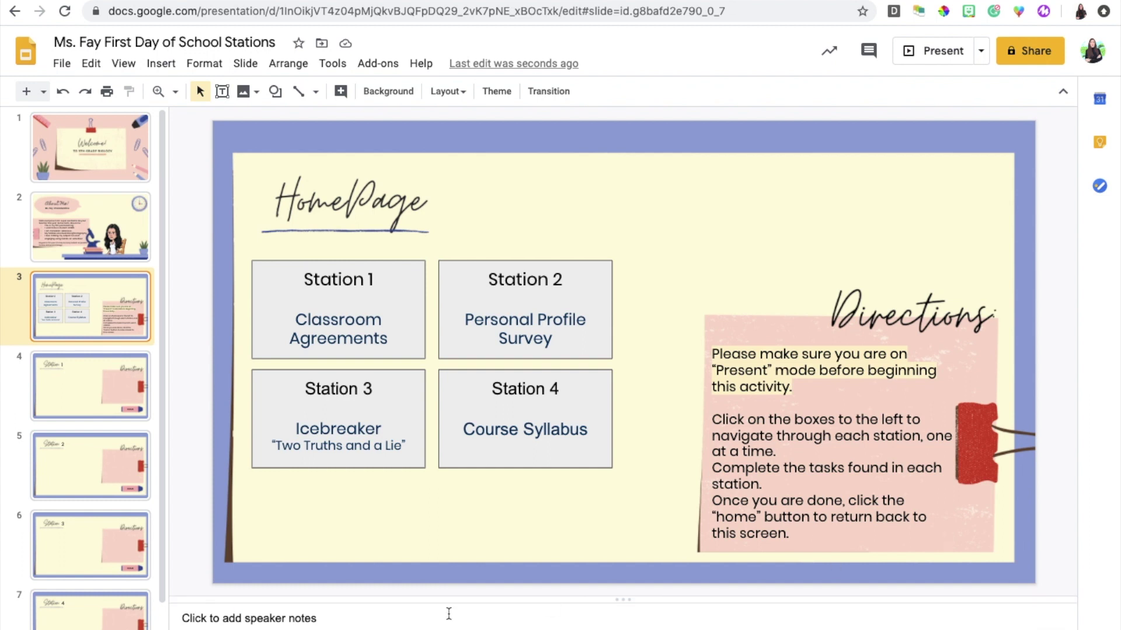
Browse the filmstrip from the station slides to the Welcome slide and settle on the HomePage slide.
{"action": "left_click", "coordinate": [108, 390]}
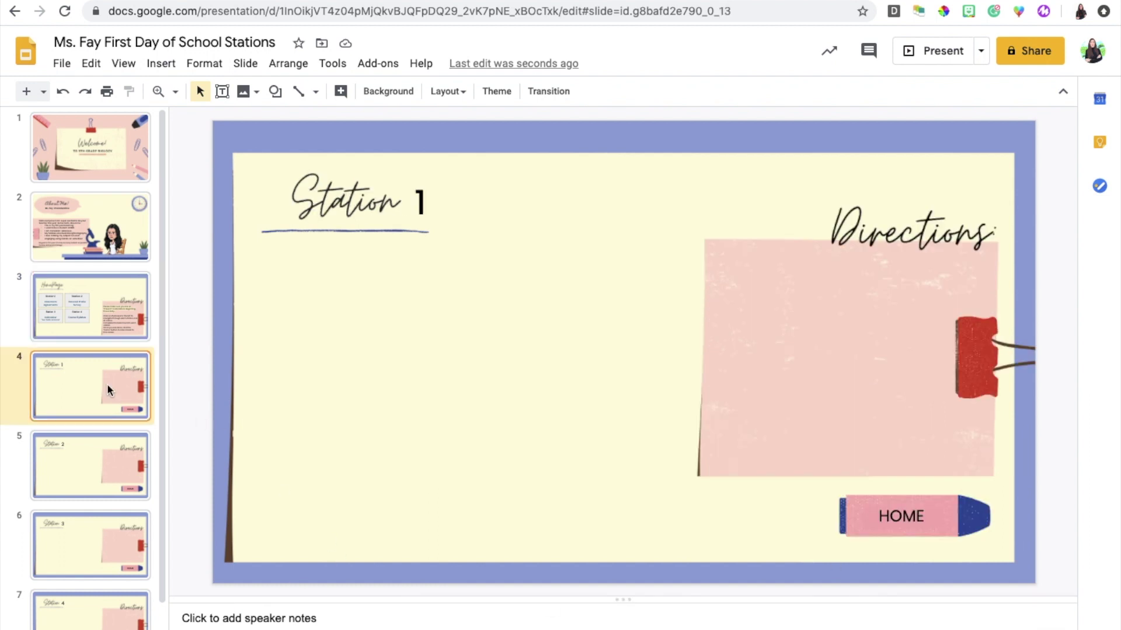
{"action": "key", "text": "Down"}
{"action": "key", "text": "Down"}
{"action": "key", "text": "Down"}
{"action": "key", "text": "Up"}
{"action": "key", "text": "Up"}
{"action": "key", "text": "Up"}
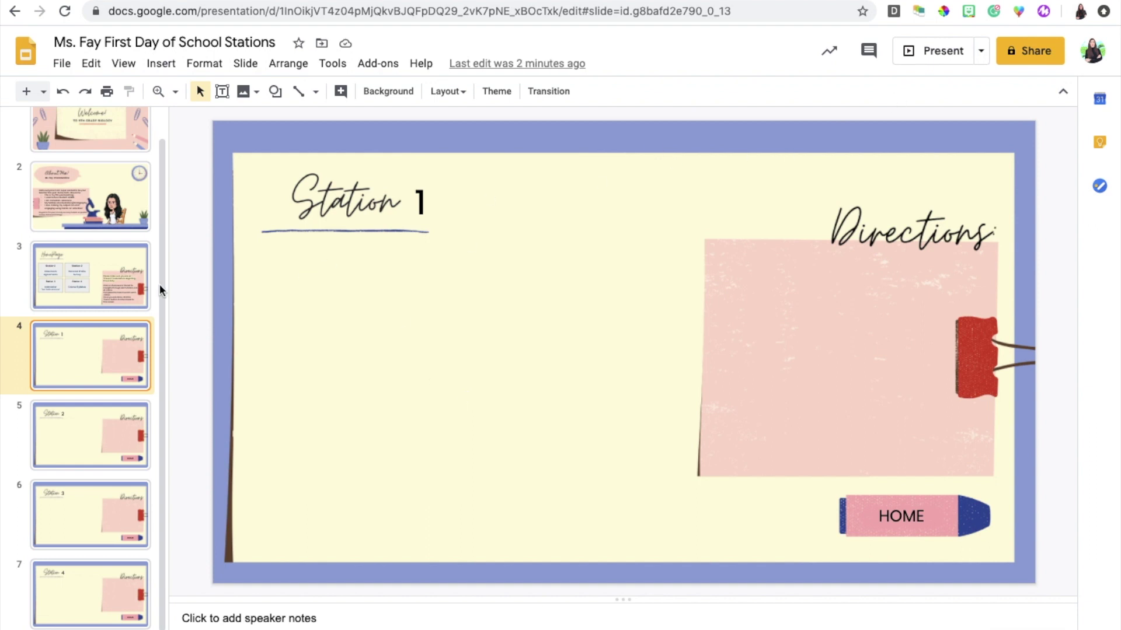
{"action": "scroll", "coordinate": [136, 277], "scroll_direction": "up", "scroll_amount": 1}
{"action": "scroll", "coordinate": [95, 523], "scroll_direction": "down", "scroll_amount": 1}
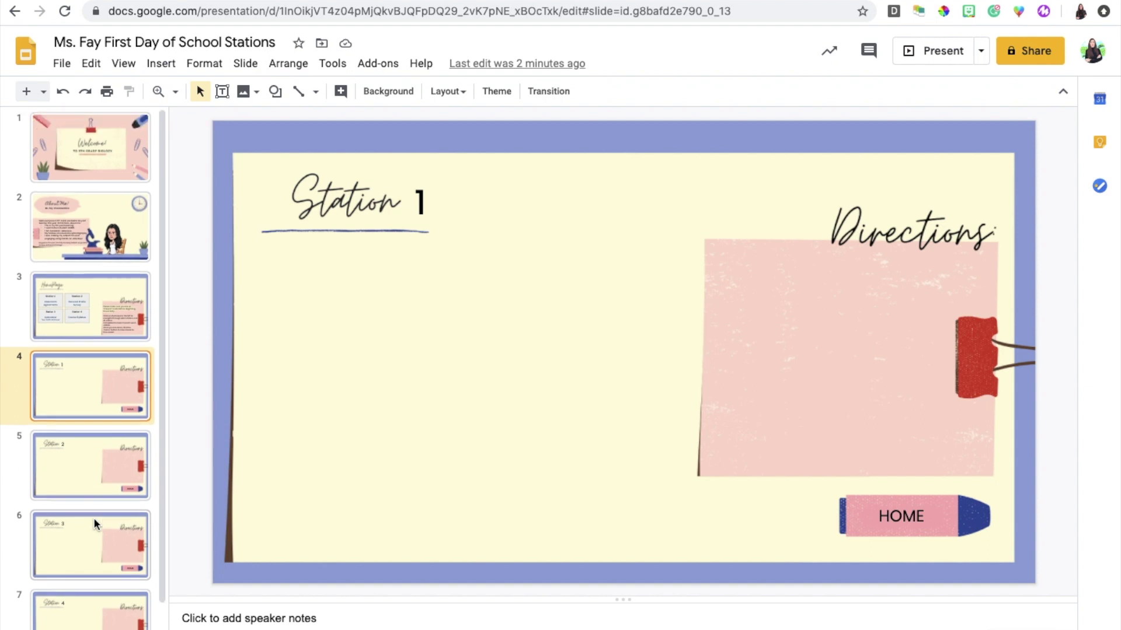
{"action": "left_click", "coordinate": [84, 153]}
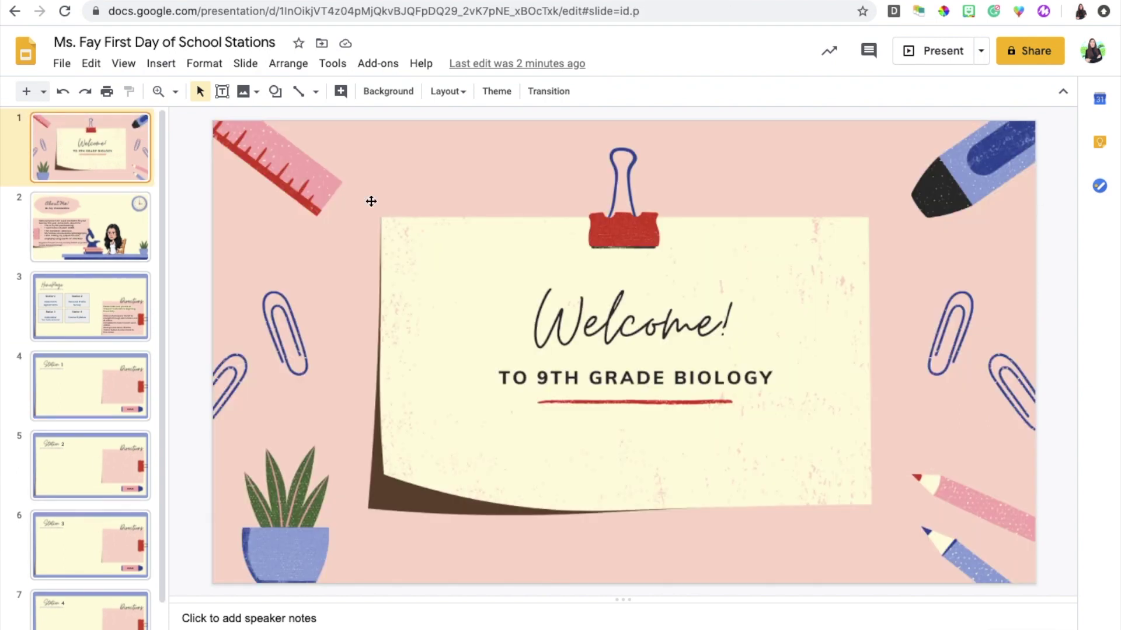
{"action": "key", "text": "Down"}
{"action": "key", "text": "Down"}
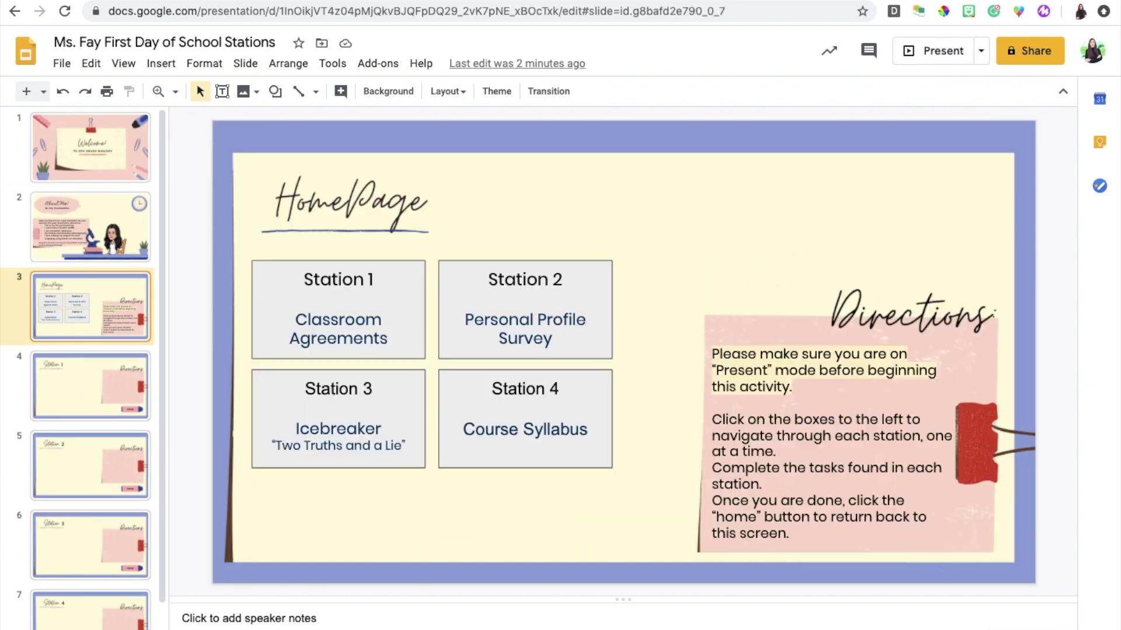
{"action": "key", "text": "Up"}
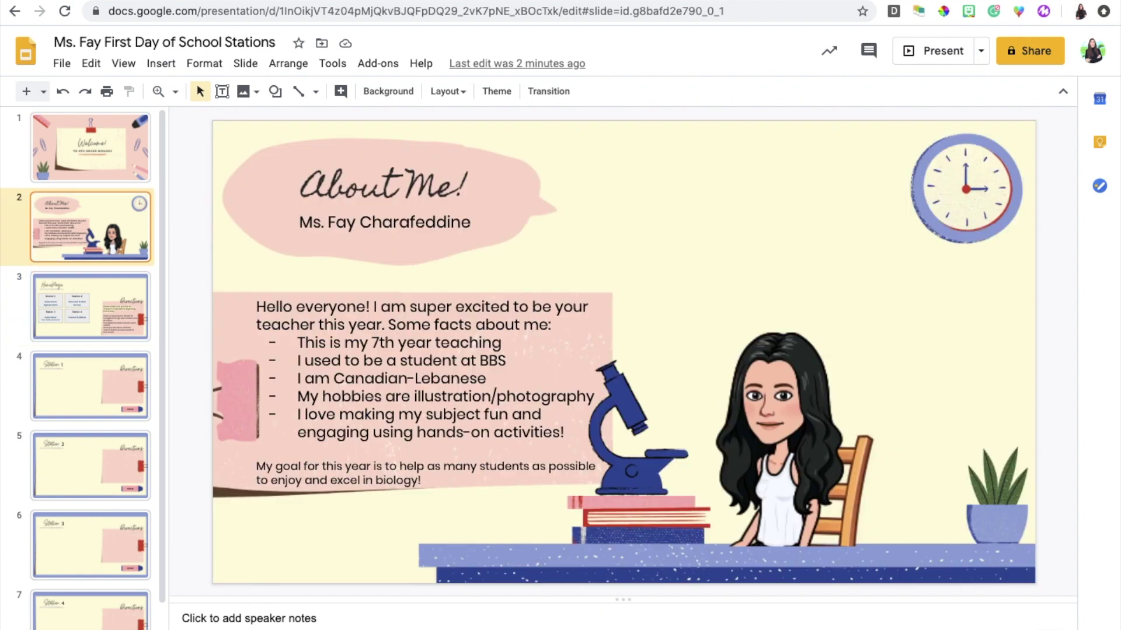
{"action": "key", "text": "Down"}
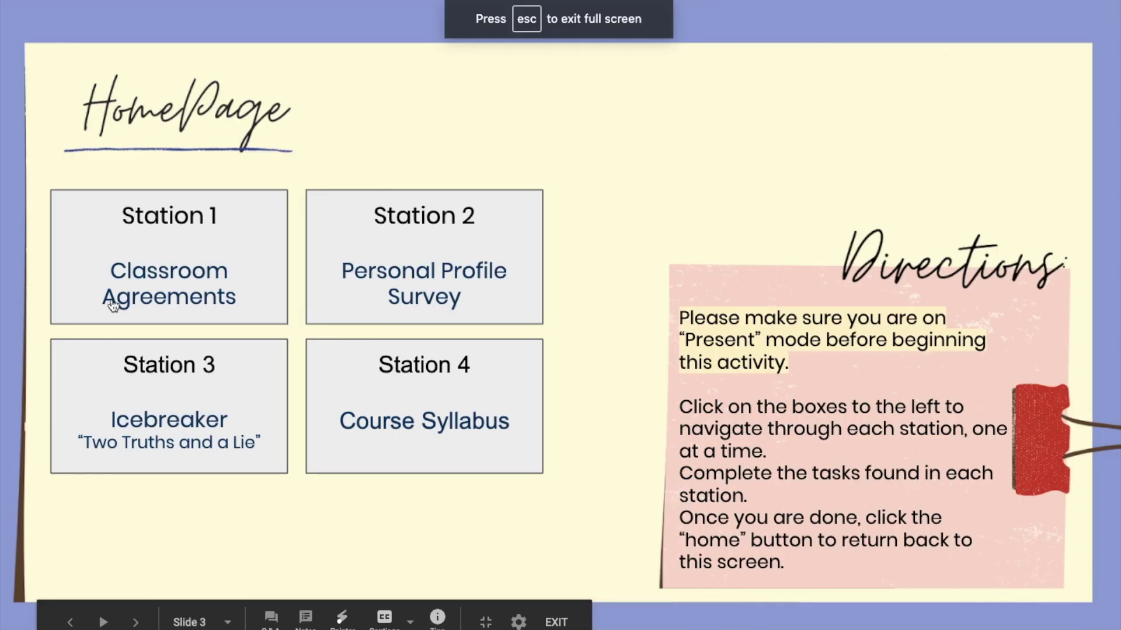
In the slideshow, jump to Station 1 via its box and return to the HomePage via HOME.
{"action": "left_click", "coordinate": [145, 291]}
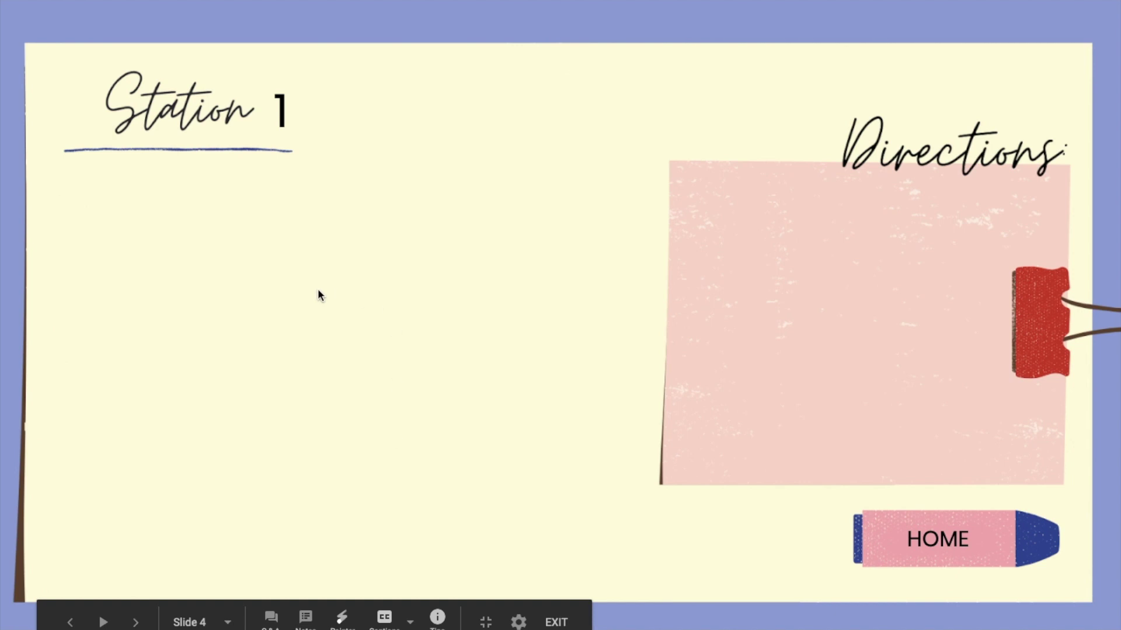
{"action": "left_click", "coordinate": [918, 534]}
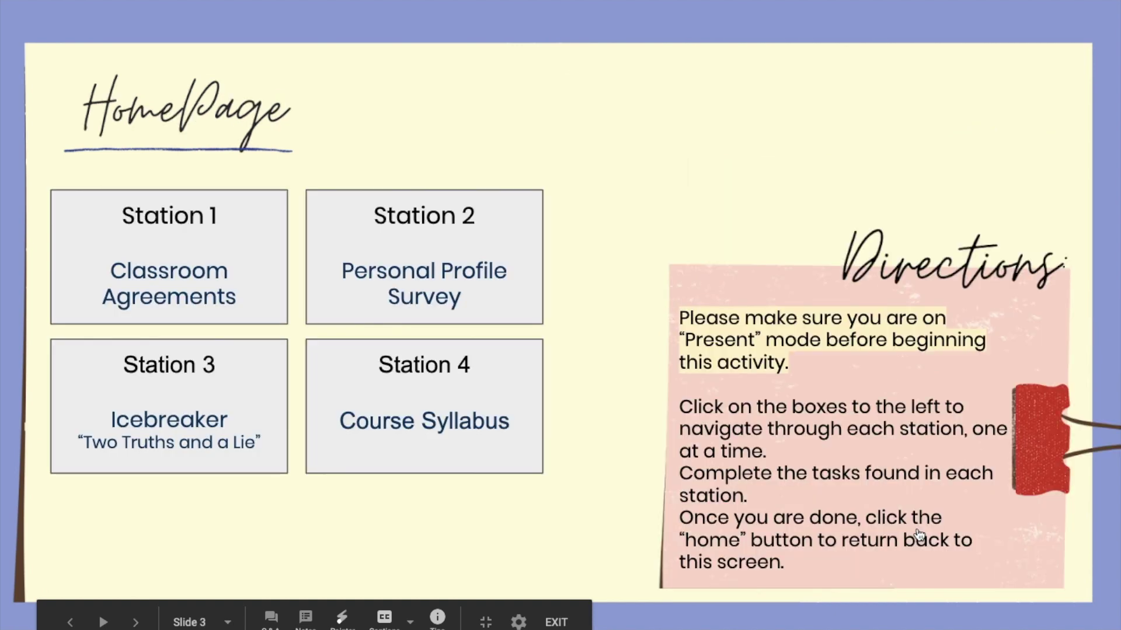